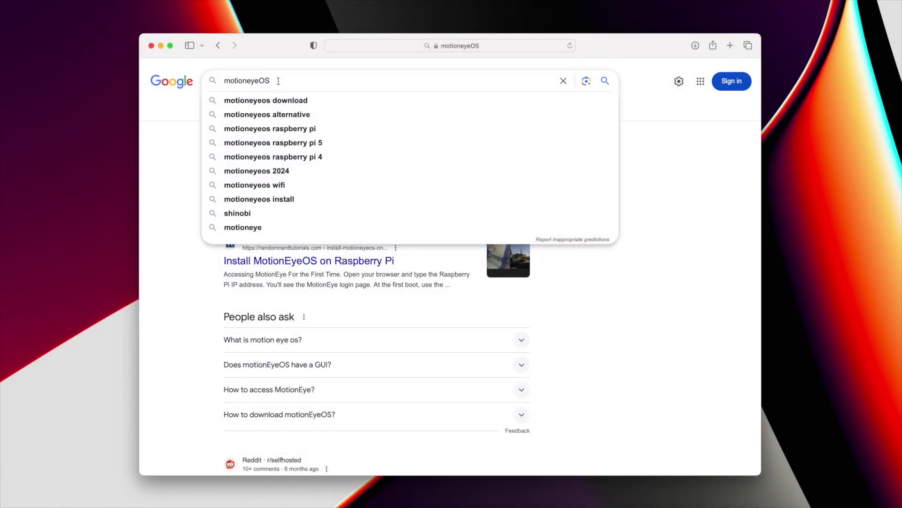
Step: Search for motioneyeOS and open the motioneyeos GitHub repository
key(Return)
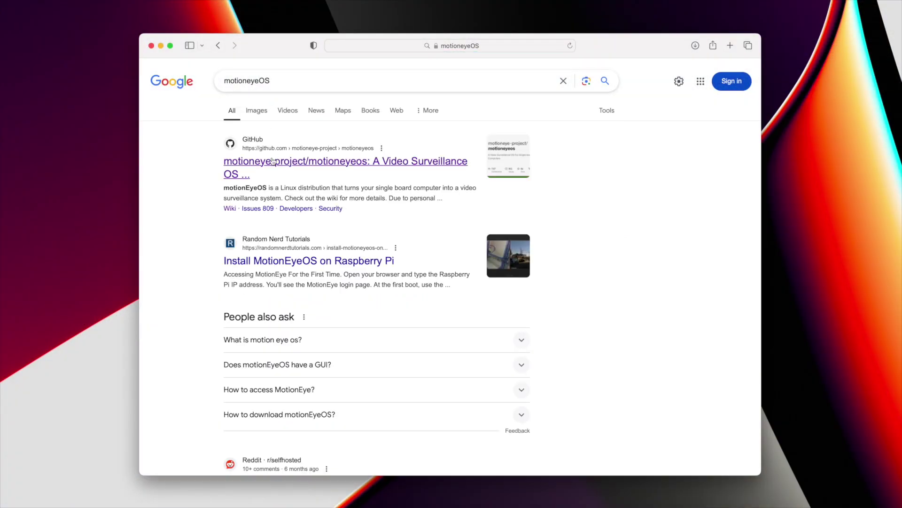
click(273, 161)
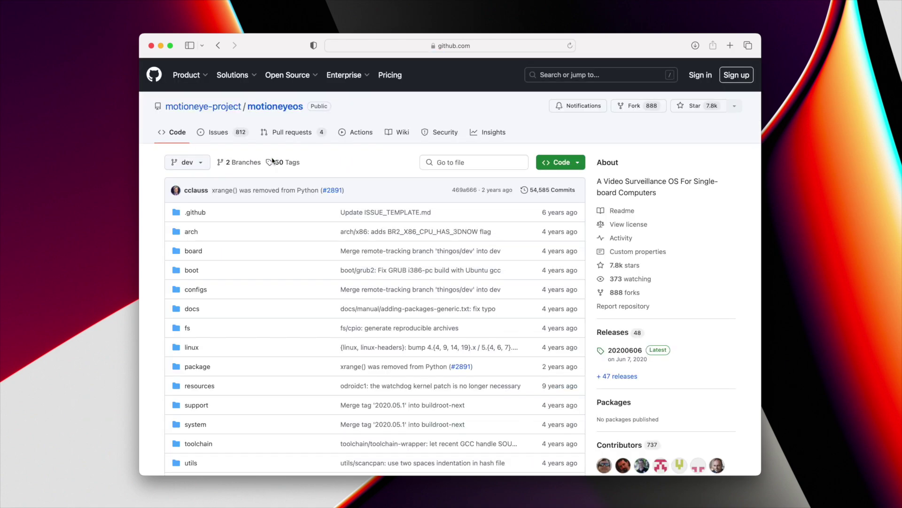
scroll(269, 186, down, 10)
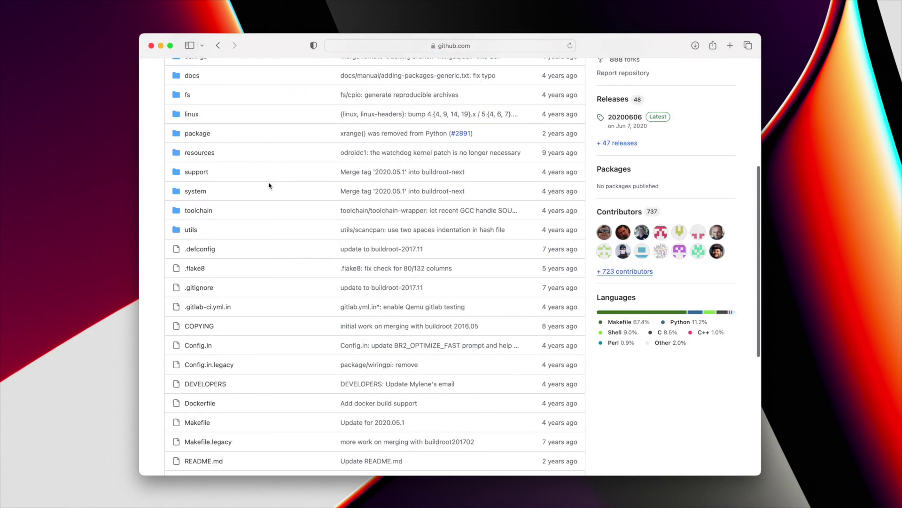
scroll(269, 186, up, 10)
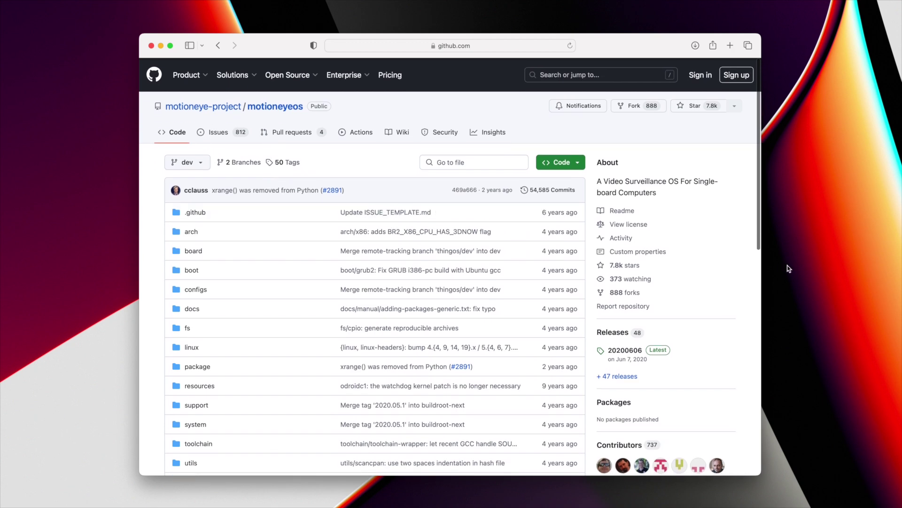
Step: Download the 20200606 Raspberry PI image from the wiki's supported devices list
click(617, 210)
click(213, 356)
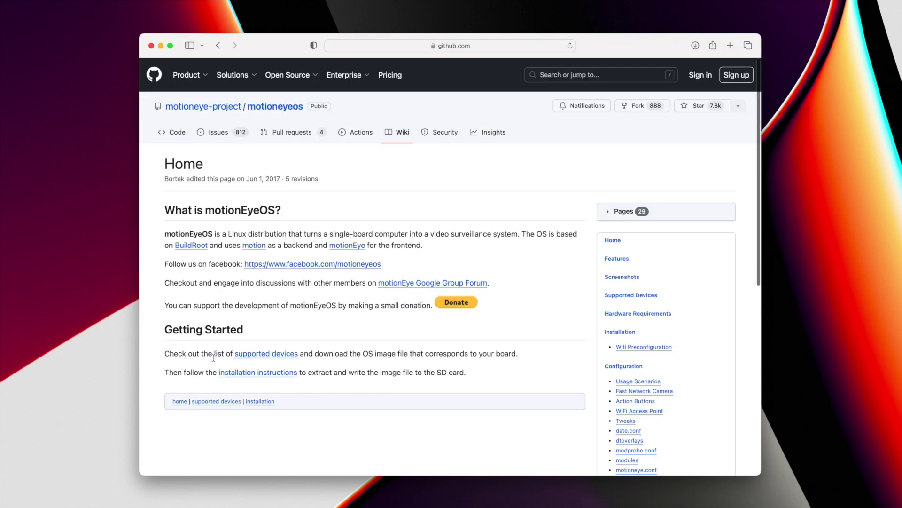
click(264, 355)
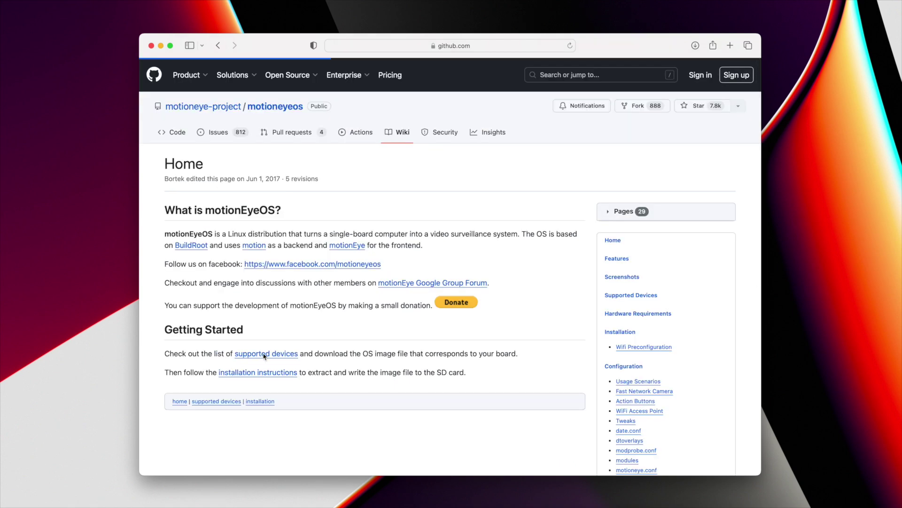
scroll(280, 352, down, 15)
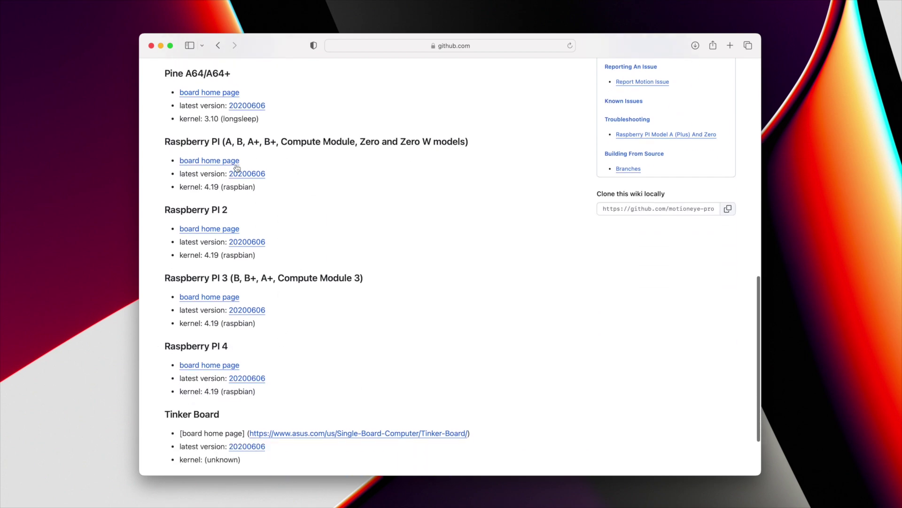
click(254, 174)
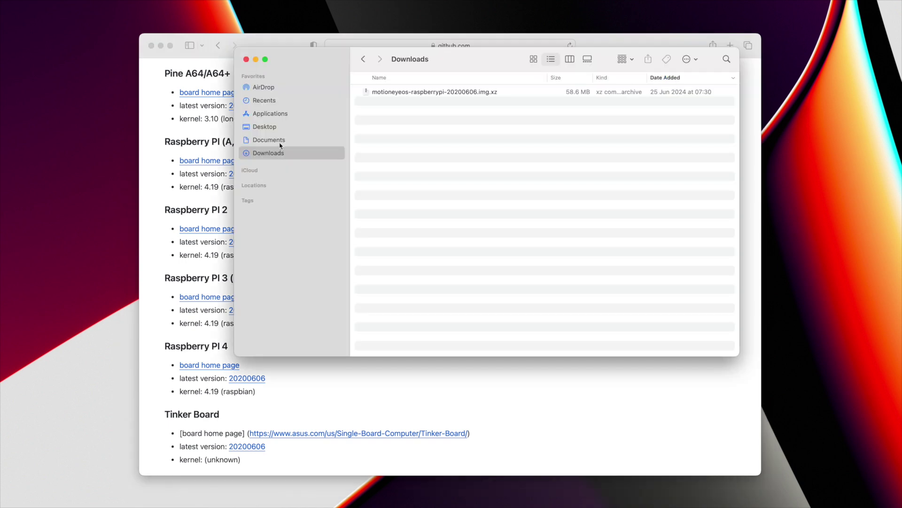
Step: Find the motioneyeos .img.xz in Downloads and launch Raspberry Pi Imager from Applications
click(440, 94)
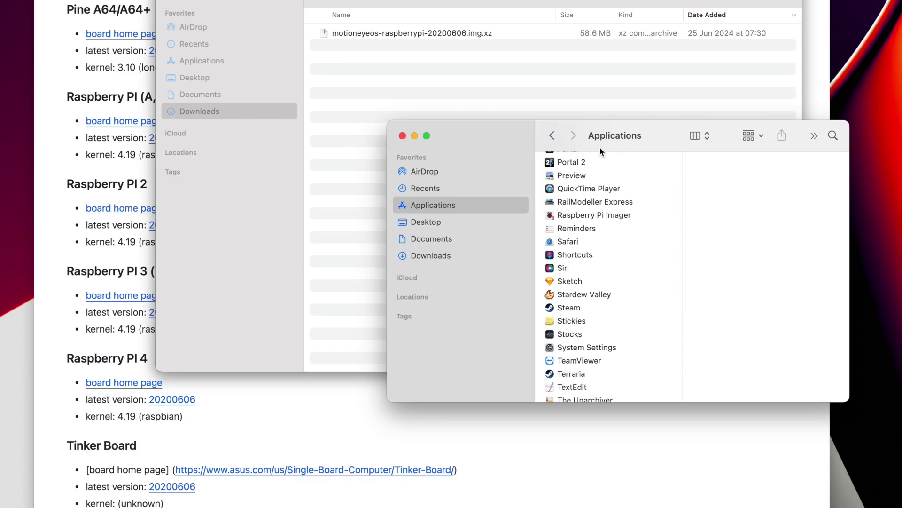
click(595, 214)
double_click(605, 217)
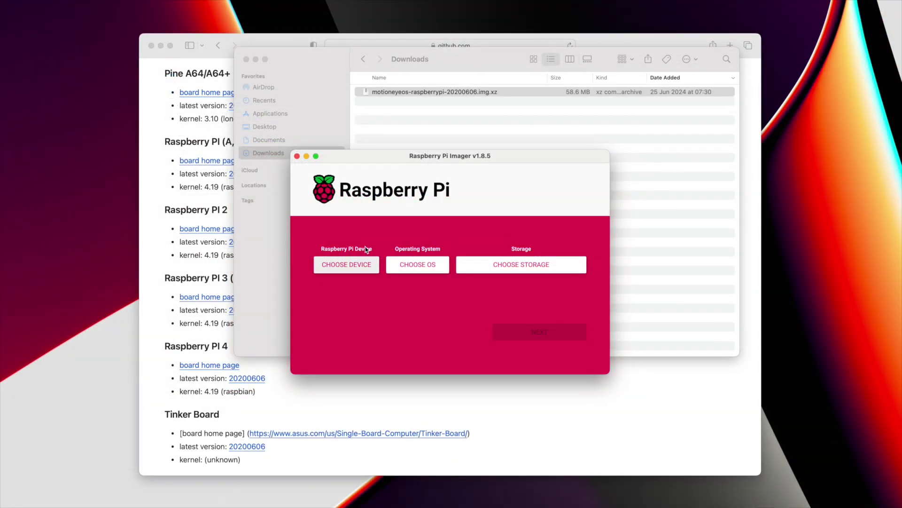
Step: Set Raspberry Pi Imager's target device to Raspberry Pi Zero
click(365, 262)
scroll(398, 272, down, 5)
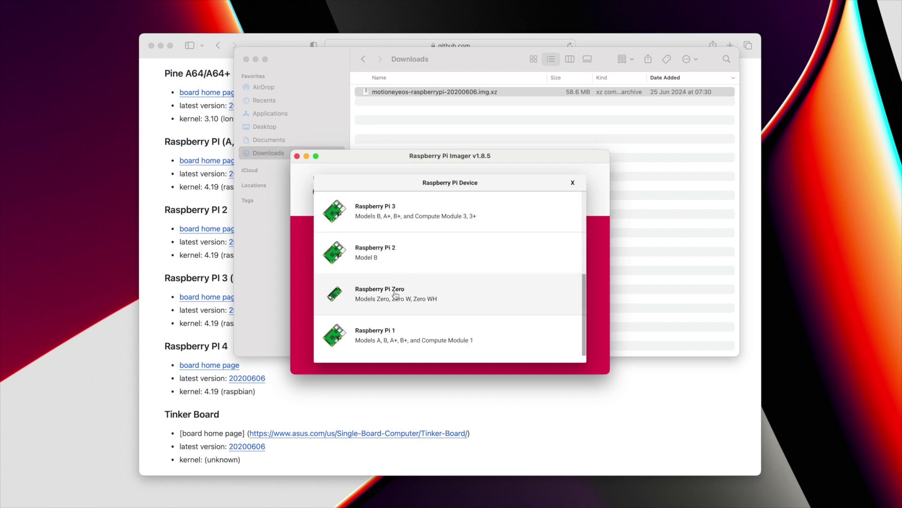
click(398, 295)
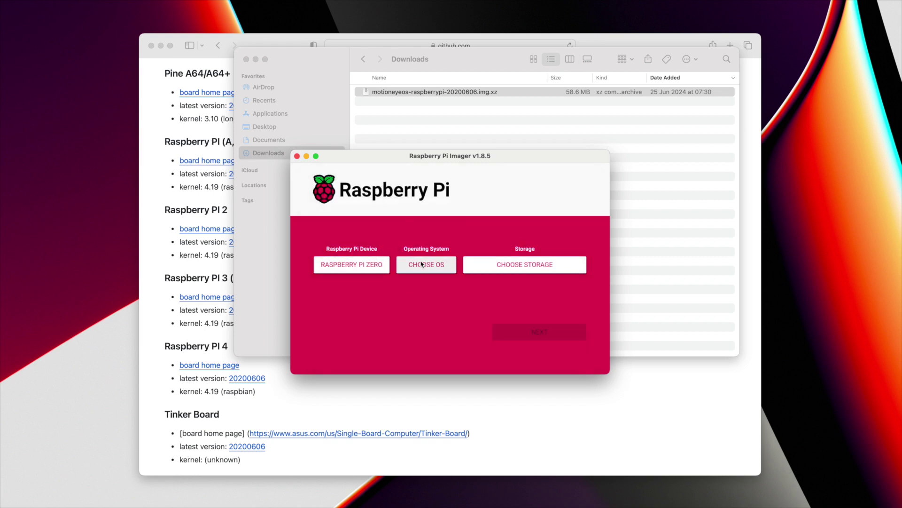
Step: Use the downloaded motioneyeos image as OS and the Apple SDXC Reader Media as storage
drag(381, 96, 433, 267)
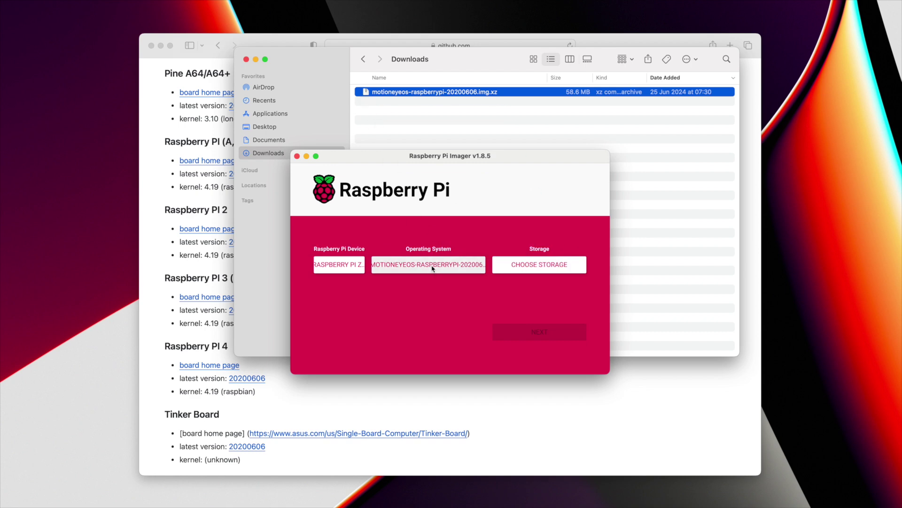
click(554, 265)
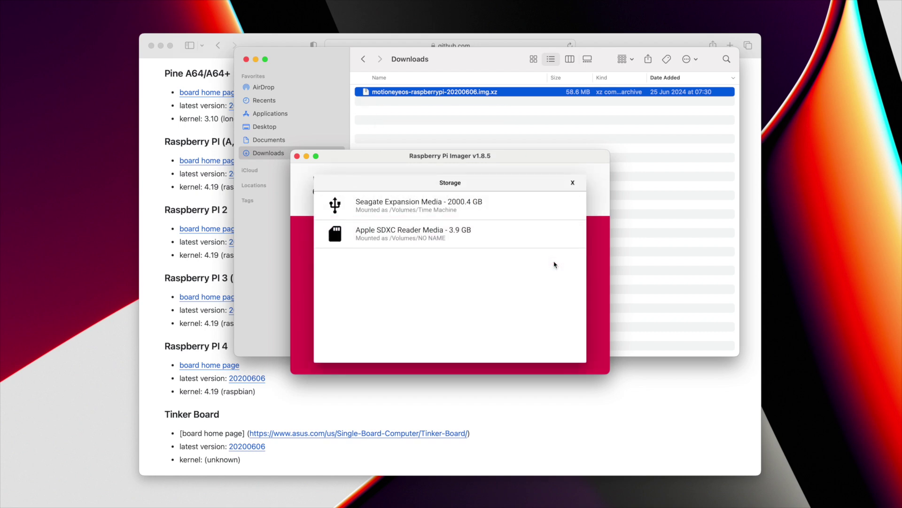
click(442, 235)
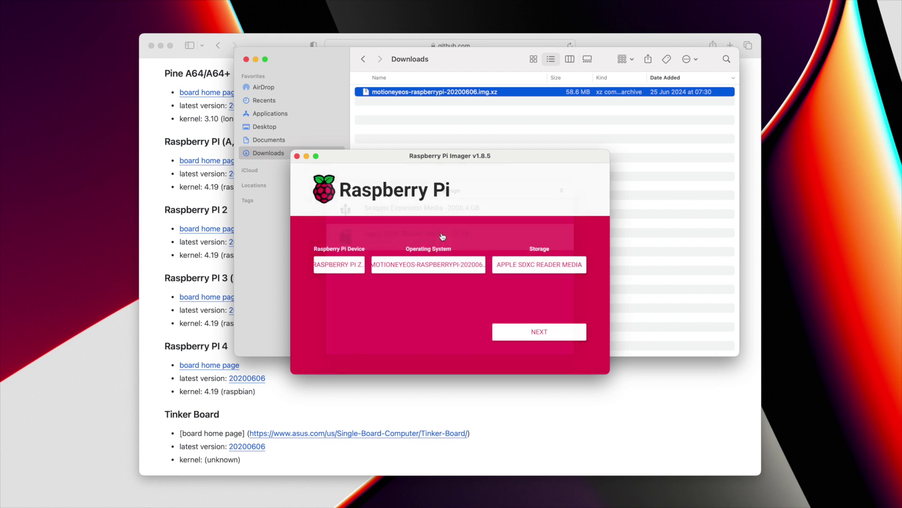
click(558, 332)
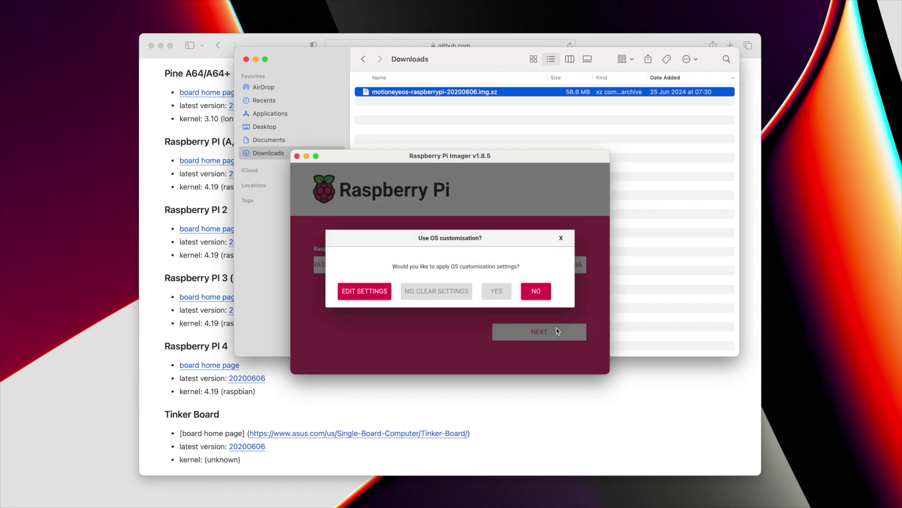
Step: Skip OS customisation, confirm erasing the SD card, and authorise with the administrator password
click(527, 291)
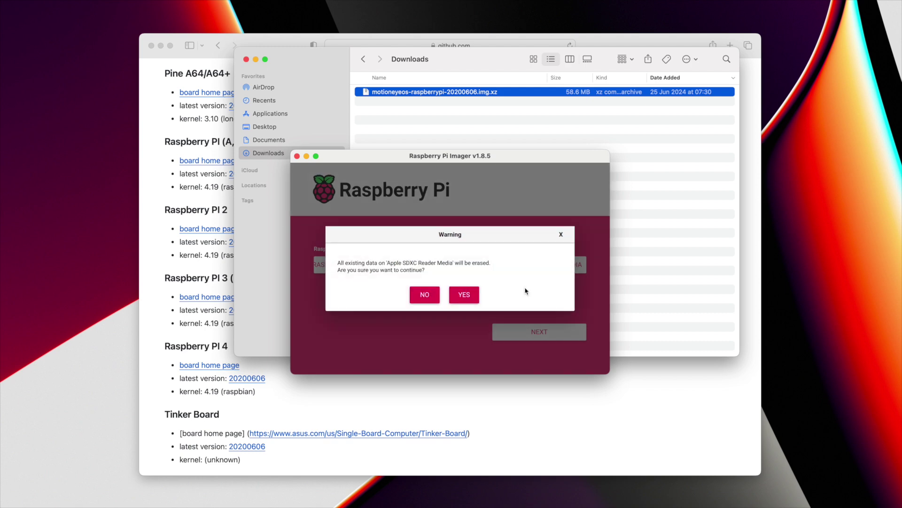
click(469, 297)
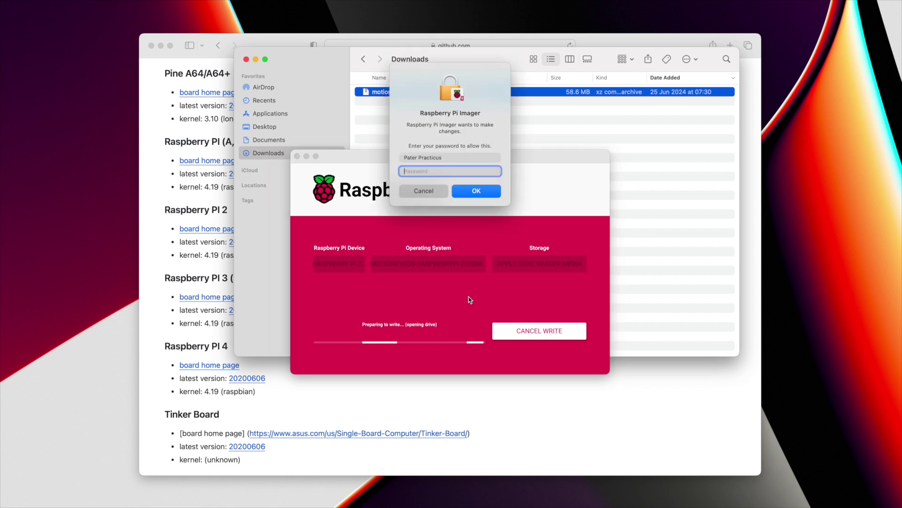
text(•••••••••)
key(Return)
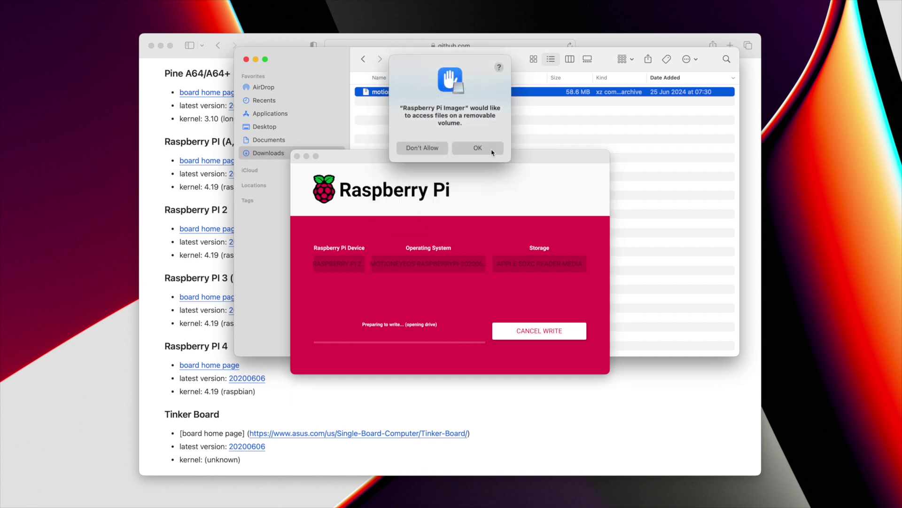
click(491, 151)
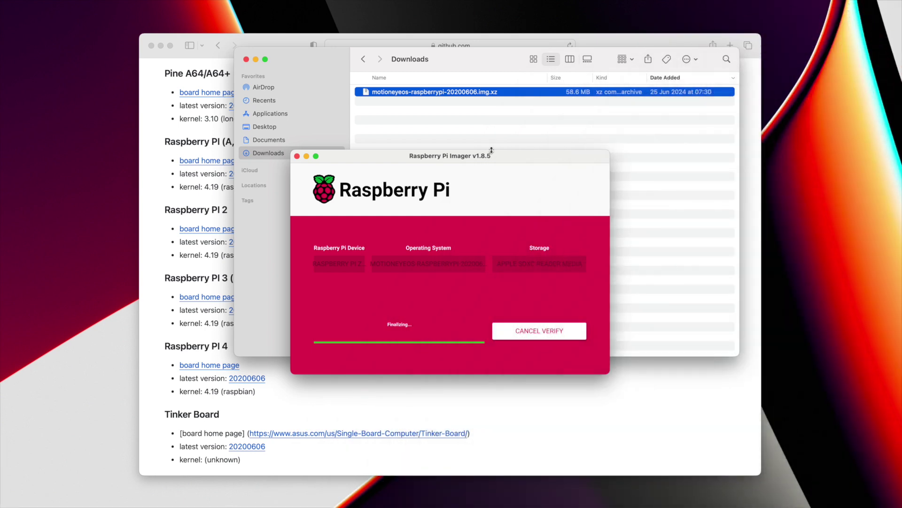
Step: Dismiss the write-complete message and open the NO NAME SD card in Finder
click(438, 301)
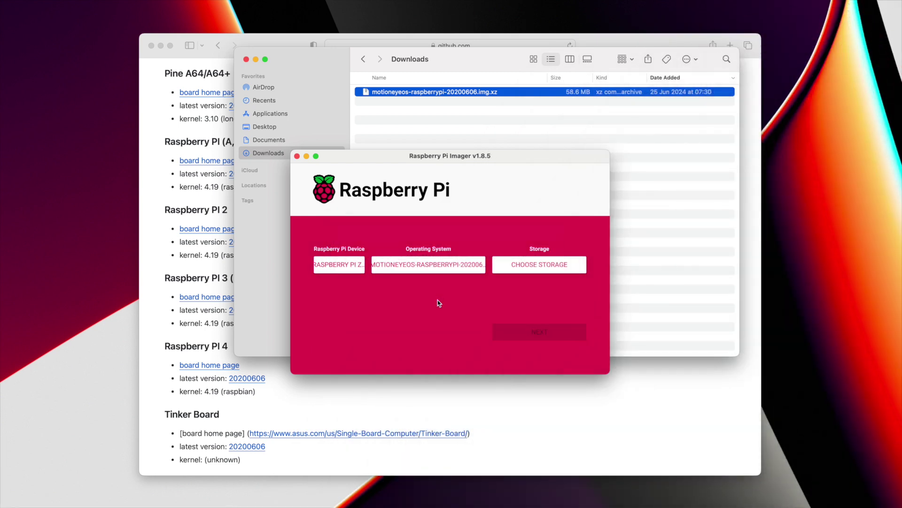
click(254, 235)
click(341, 186)
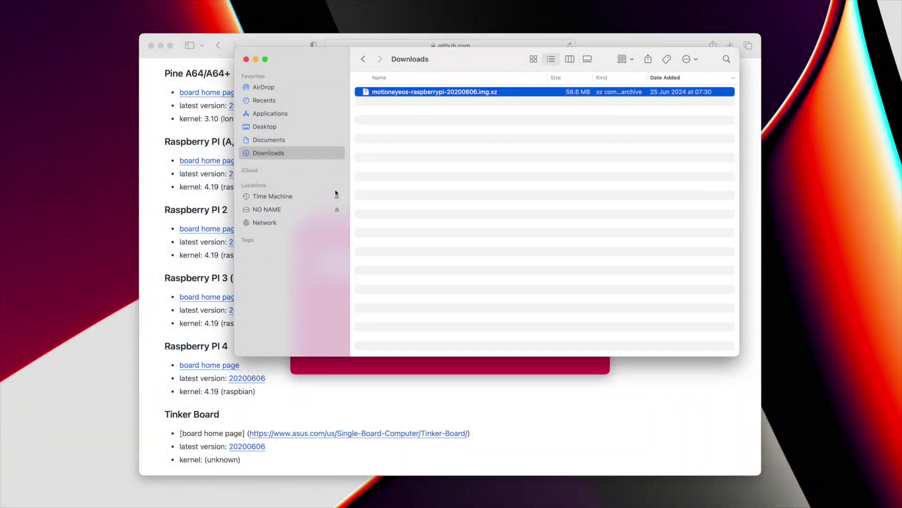
click(287, 210)
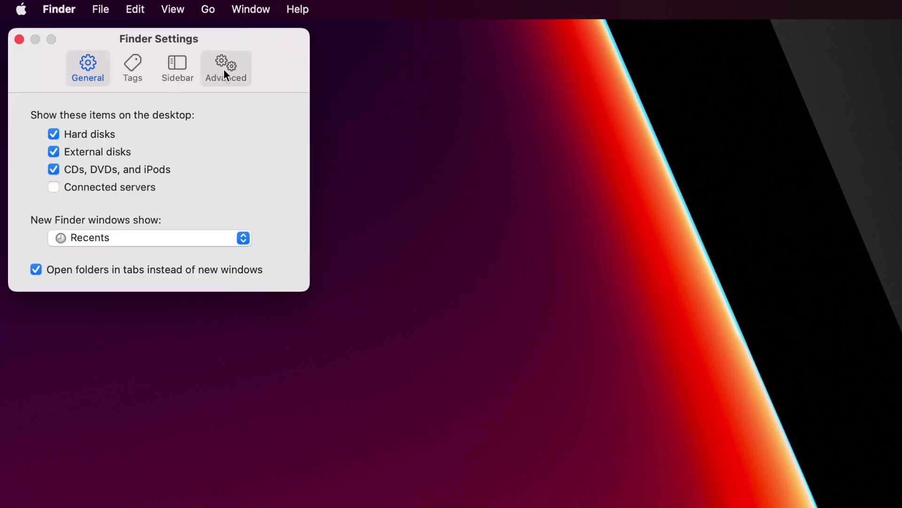
Step: Switch Finder Settings to the Advanced tab with all filename extensions shown
click(225, 70)
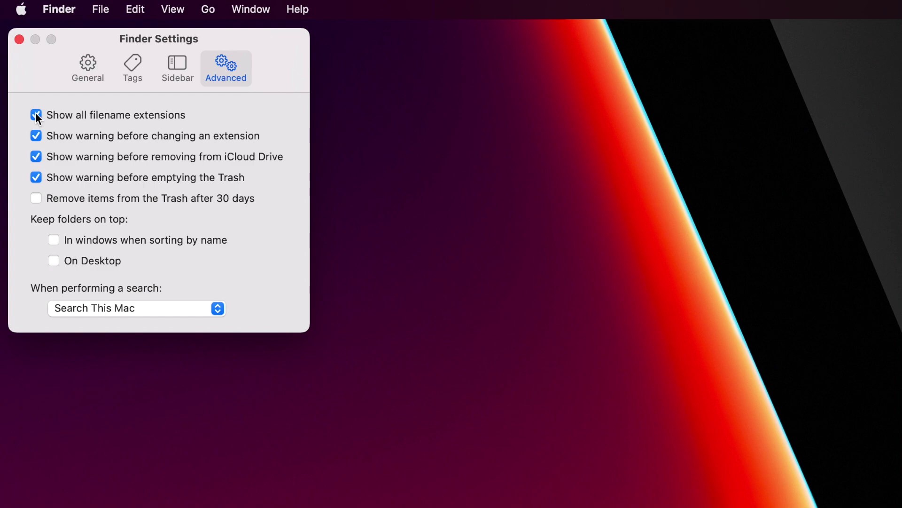
Step: Close Finder Settings and launch TextEdit.app from the Applications folder
click(17, 41)
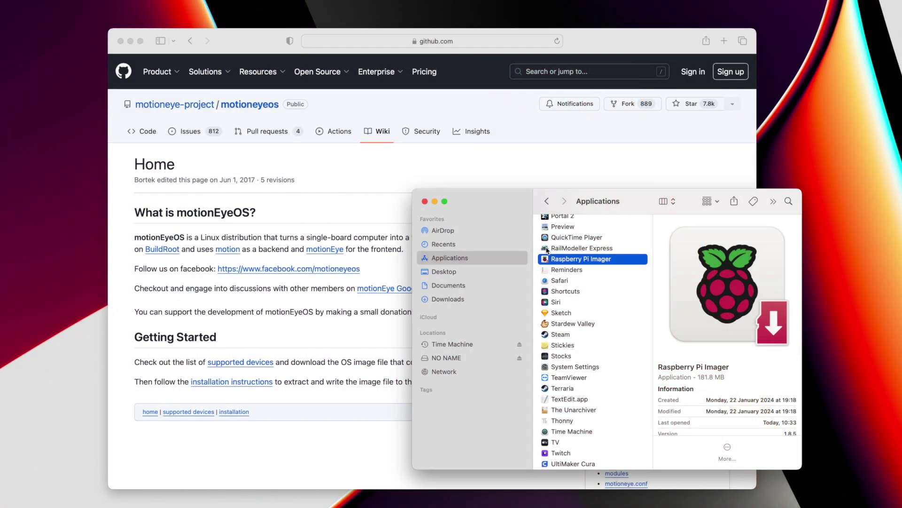
scroll(548, 251, down, 2)
scroll(548, 250, down, 3)
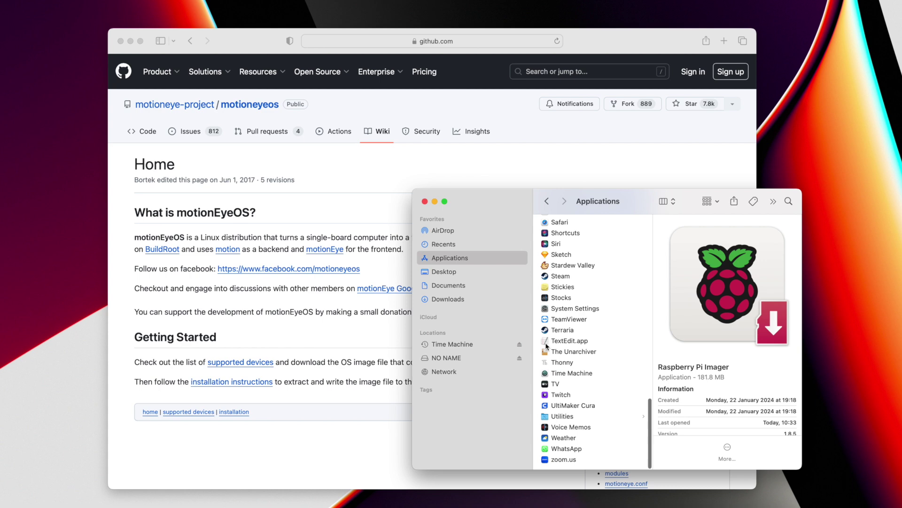
click(547, 342)
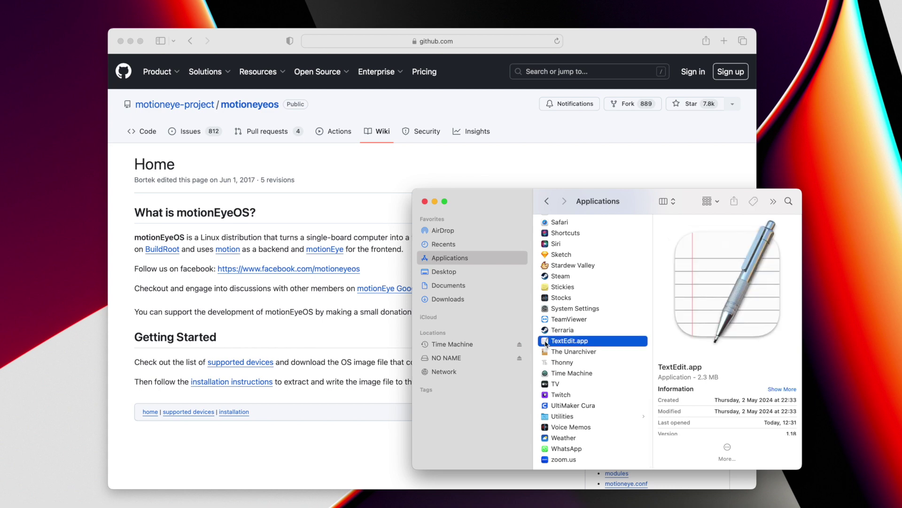
double_click(546, 341)
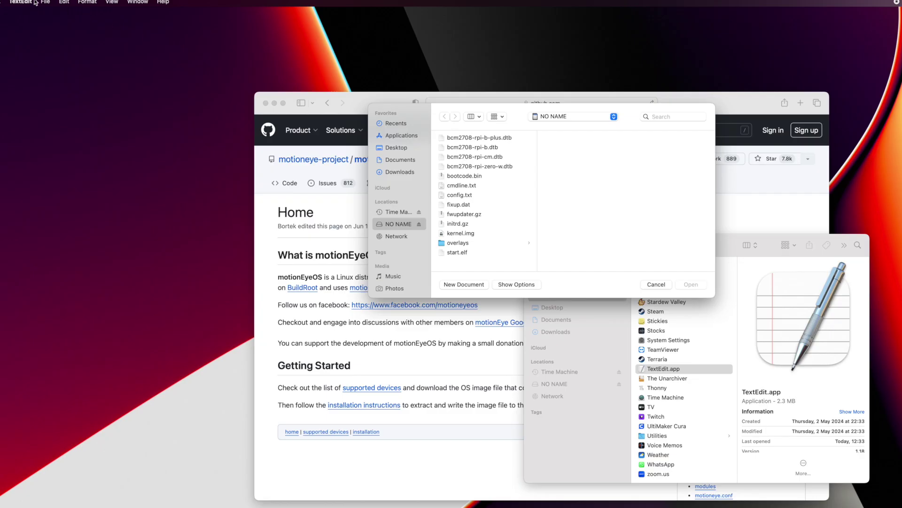
Step: Set TextEdit's default format to Plain text and create a new Untitled document
click(33, 3)
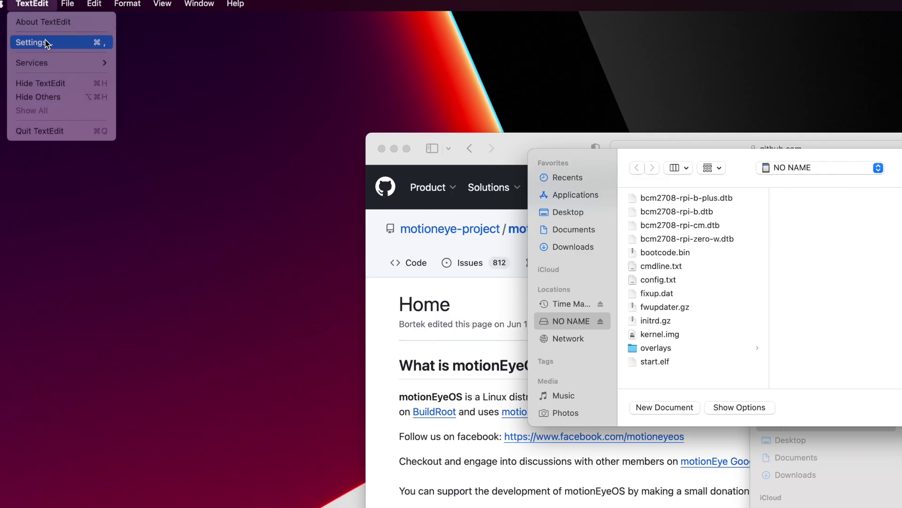
click(32, 30)
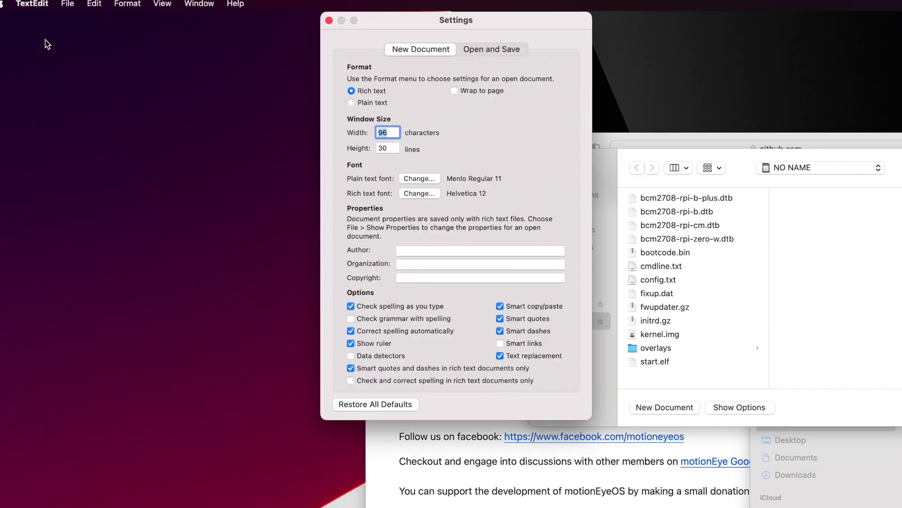
click(352, 103)
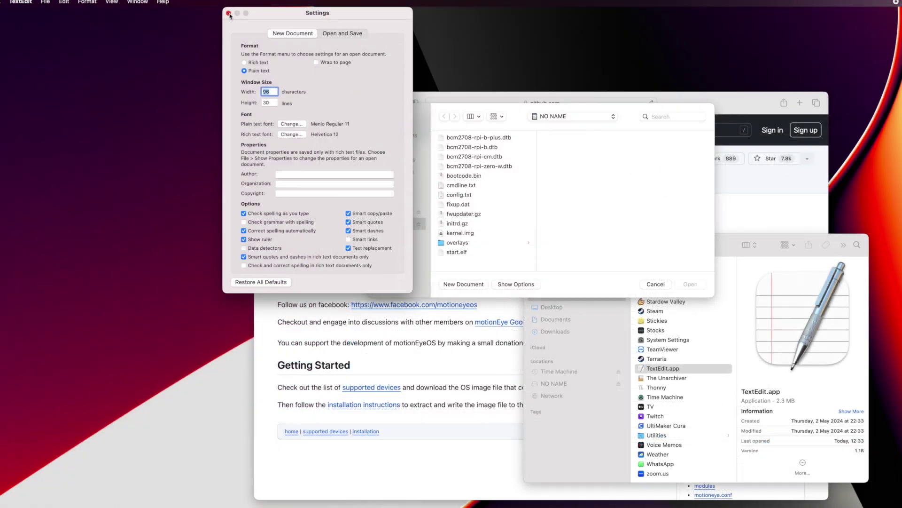
click(229, 13)
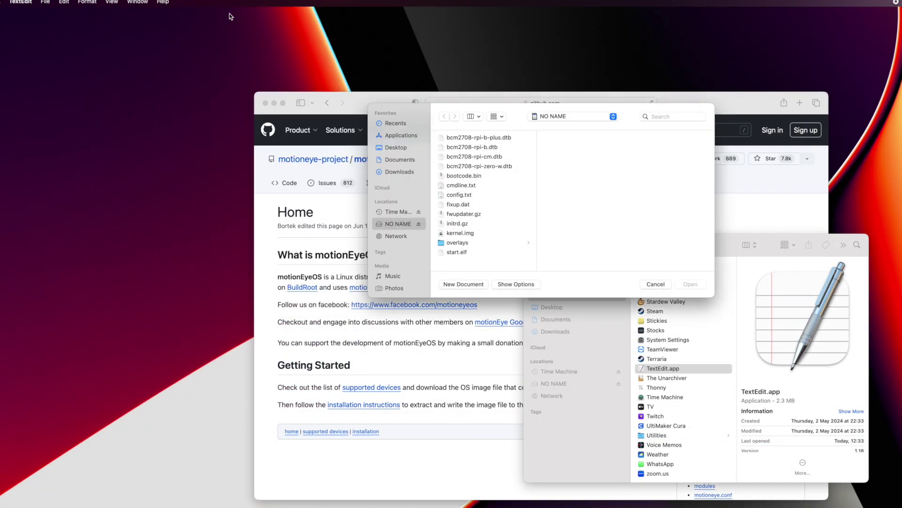
click(471, 284)
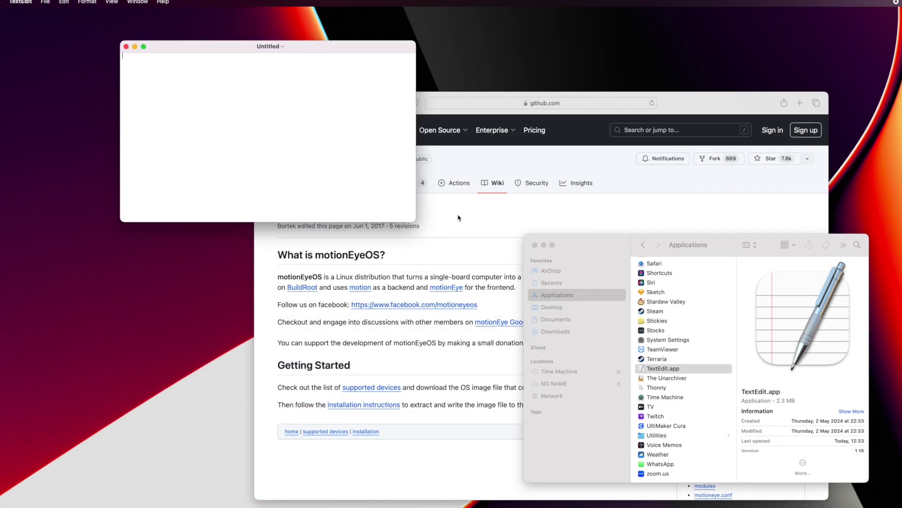
click(504, 238)
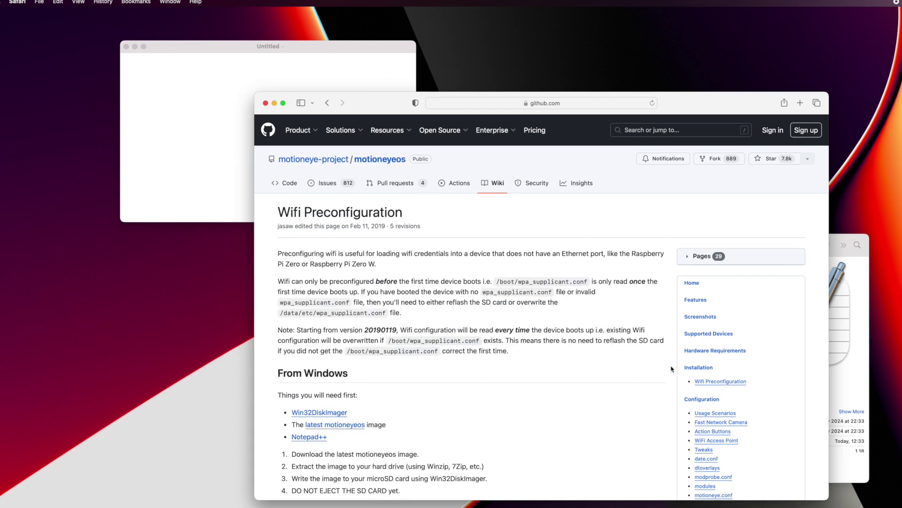
Step: Copy the wpa_supplicant sample block from the Wifi Preconfiguration wiki page
scroll(385, 325, down, 2)
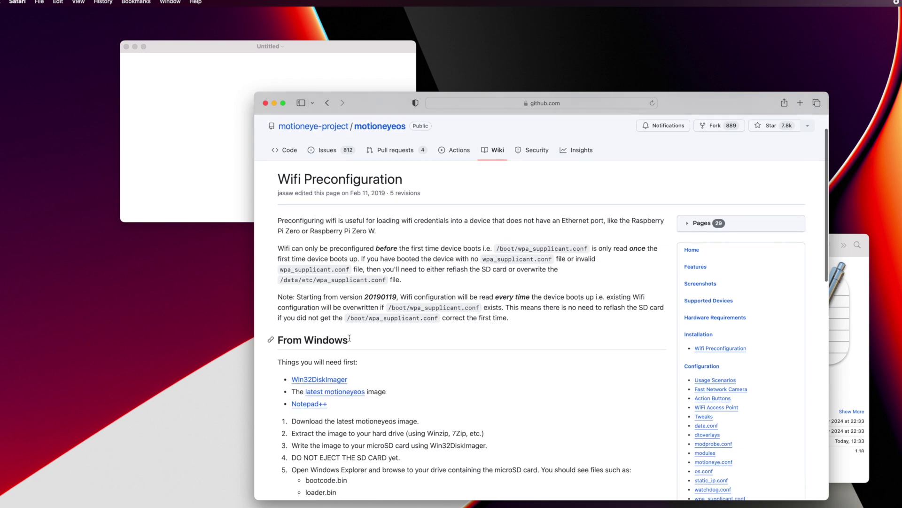
scroll(349, 338, down, 15)
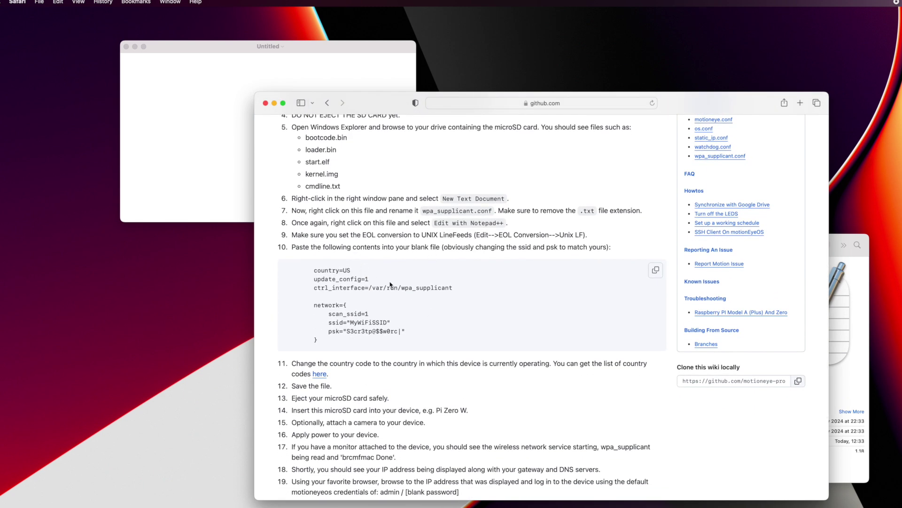
click(656, 271)
Step: Paste the copied wpa_supplicant configuration into the Untitled TextEdit document
click(235, 182)
click(63, 3)
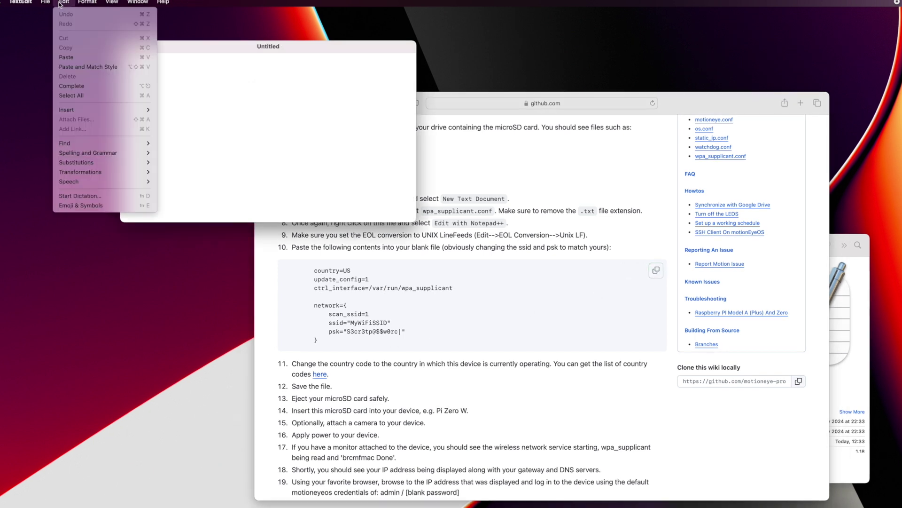
click(66, 56)
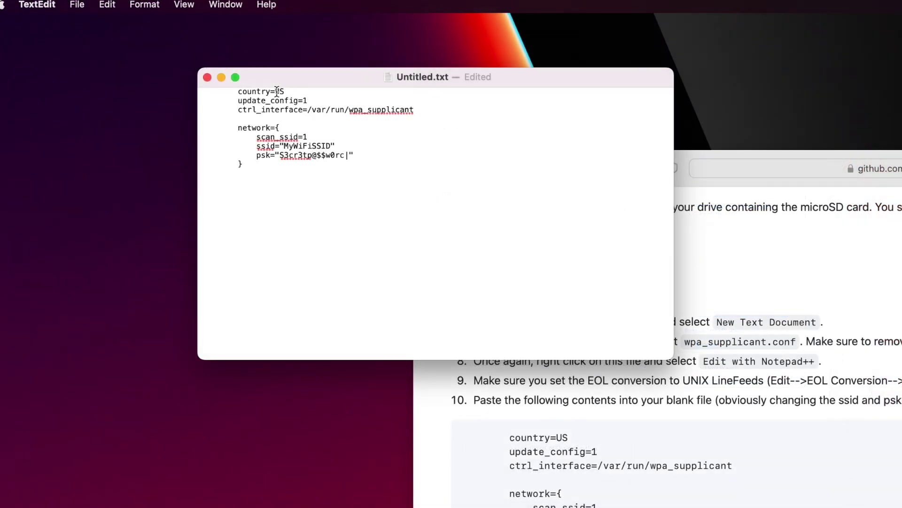
Step: Change the country to GB and fill in your own Wi-Fi network name and password
drag(275, 90, 285, 91)
text(GB)
drag(284, 146, 333, 147)
text(PaterPracticus)
drag(280, 156, 346, 155)
text(Pa)
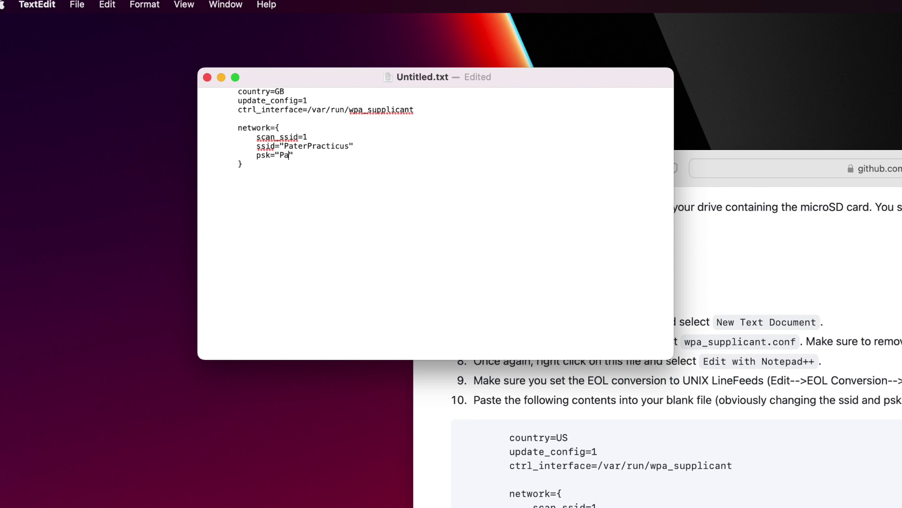
text(ssword)
Step: Save the edited config as Untitled.txt on the NO NAME SD card, then close the TextEdit document
key(super+s)
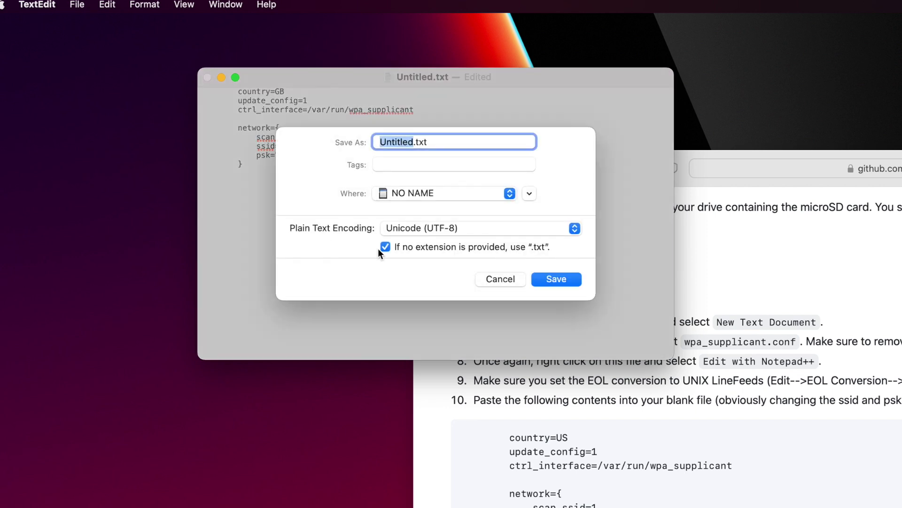
click(552, 280)
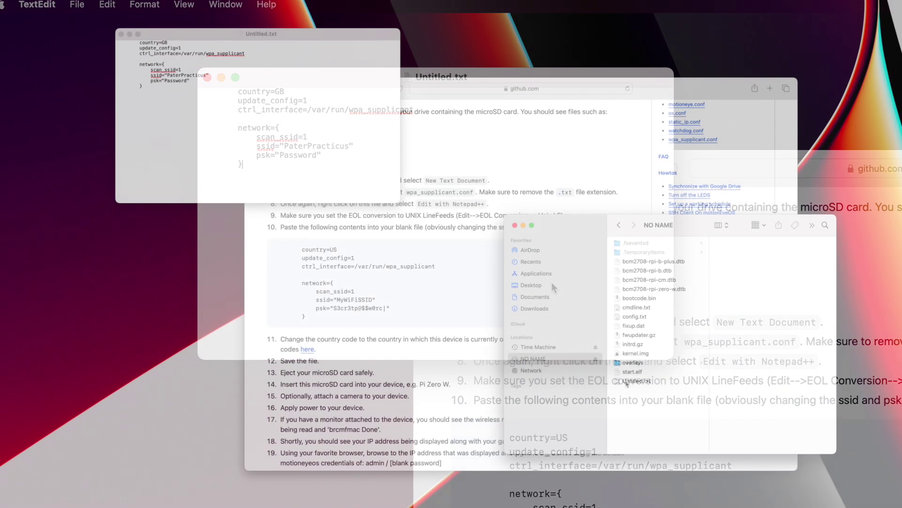
click(627, 382)
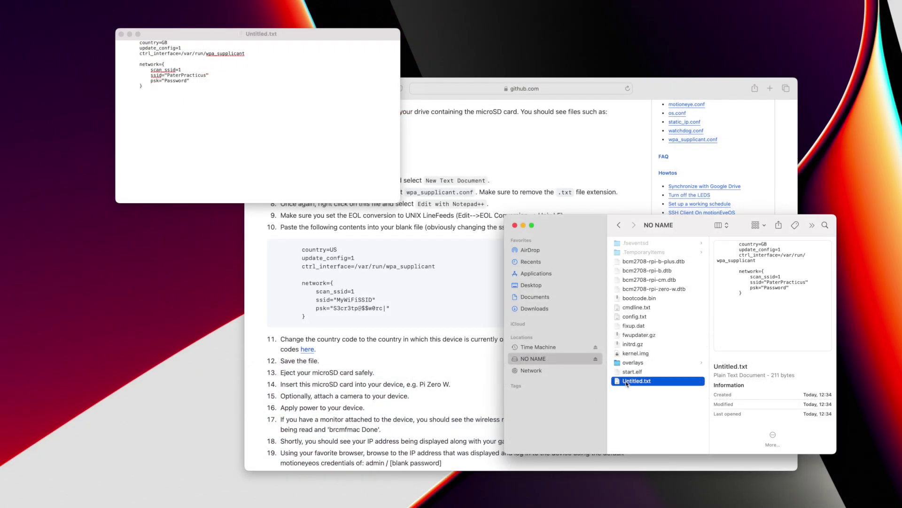
click(122, 34)
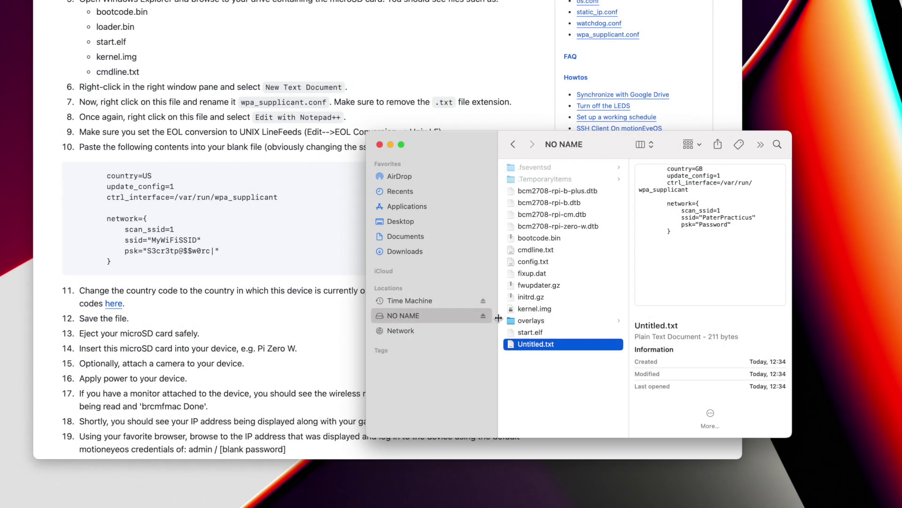
Step: Copy the file name wpa_supplicant.conf from step 7 of the wiki instructions
click(249, 181)
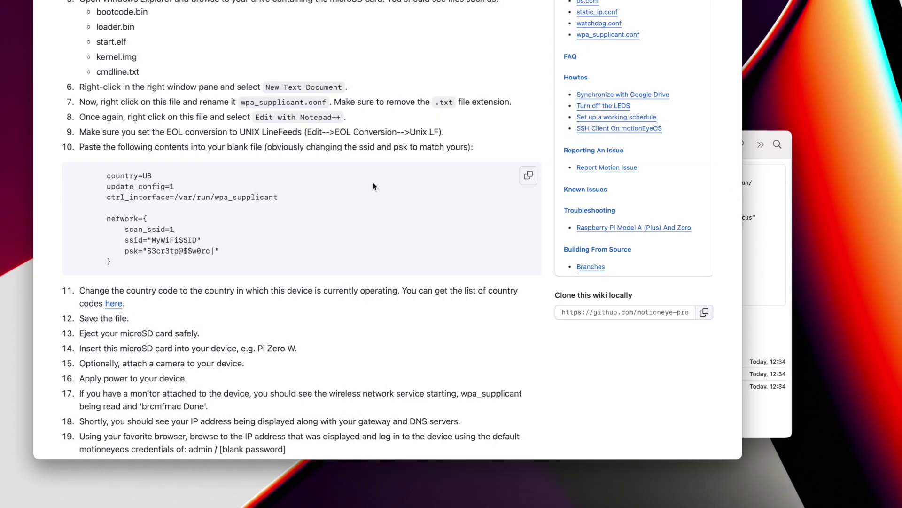
scroll(373, 182, up, 3)
drag(242, 140, 327, 140)
Step: Rename Untitled.txt to wpa_supplicant.conf, keep the .conf extension, and eject the NO NAME card
click(751, 312)
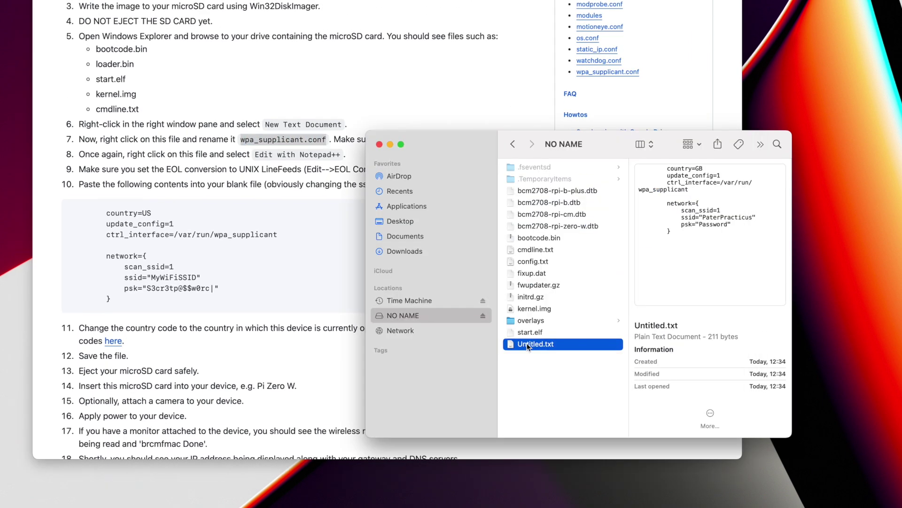
key(Return)
key(super+a)
key(super+v)
key(Return)
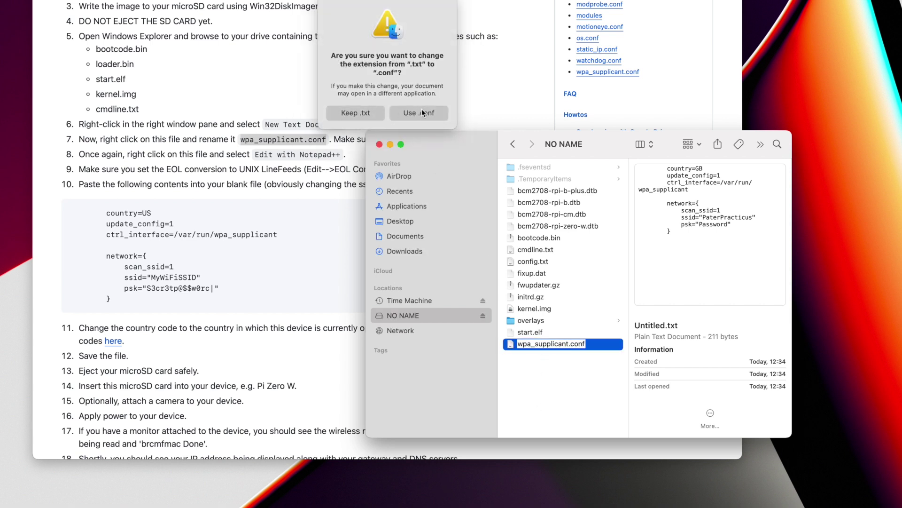
click(422, 113)
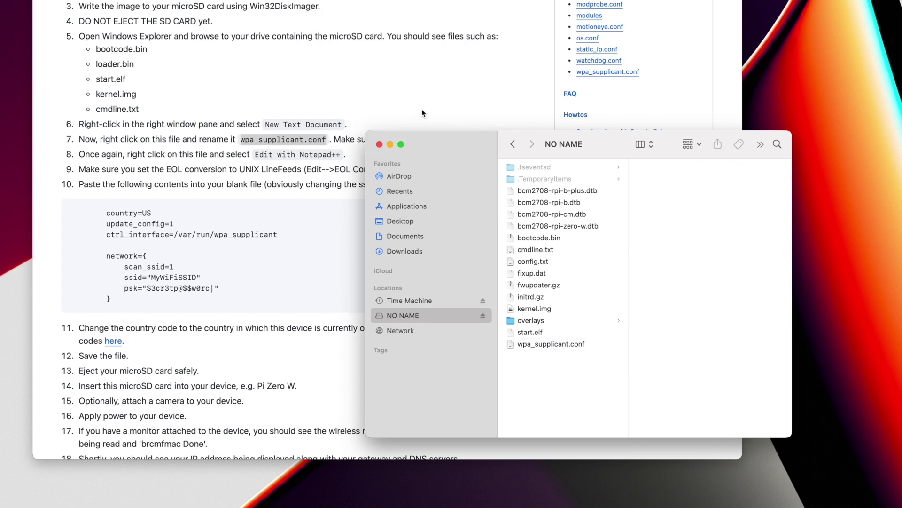
click(483, 316)
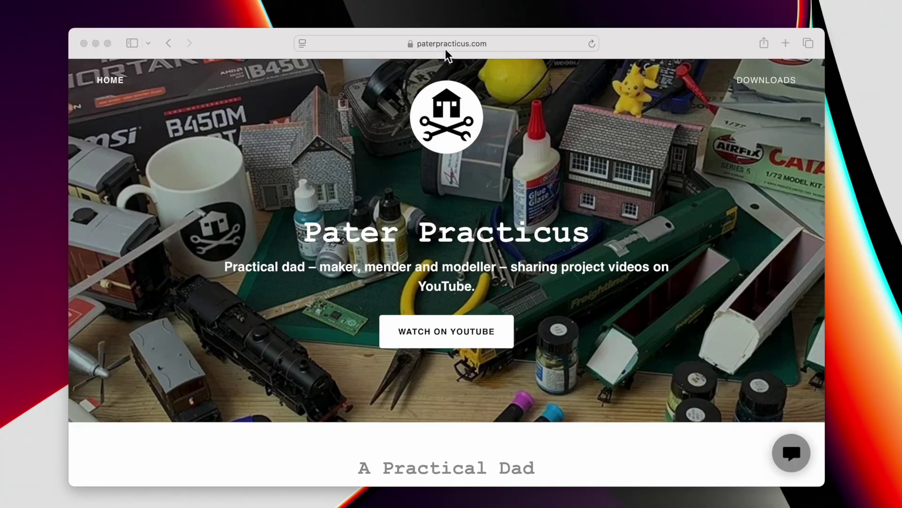
Step: Start entering the camera address 192.16 in Safari's address bar
click(451, 41)
text(192.16)
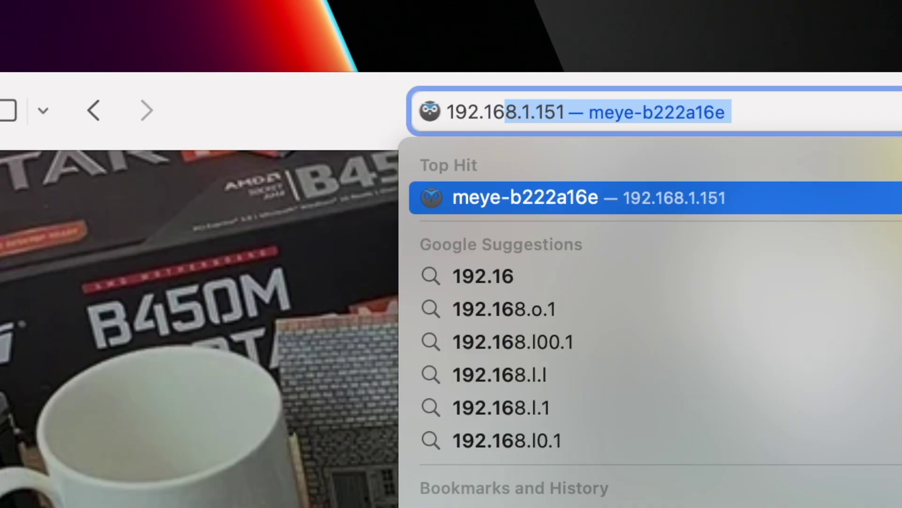
Step: Load the camera page at 192.168.1.151, apply 180° Video Rotation, and raise Frame Rate to 30
key(Return)
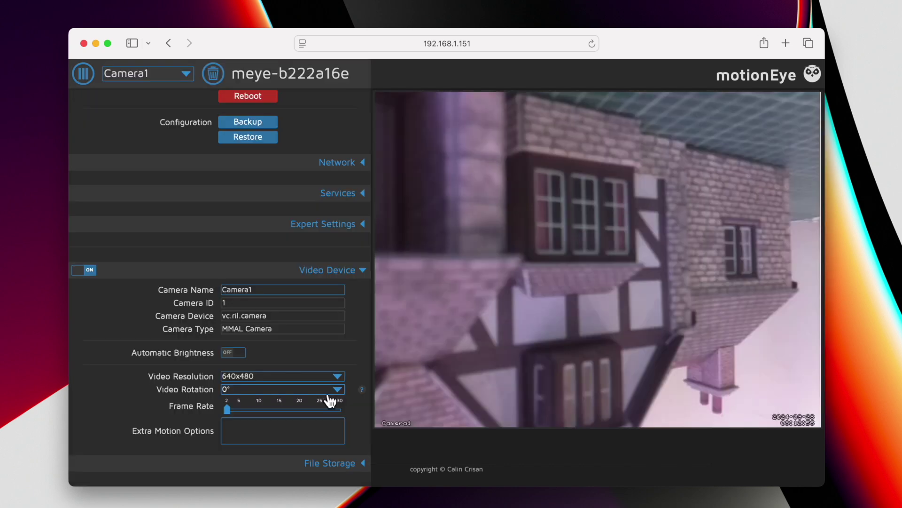
click(331, 392)
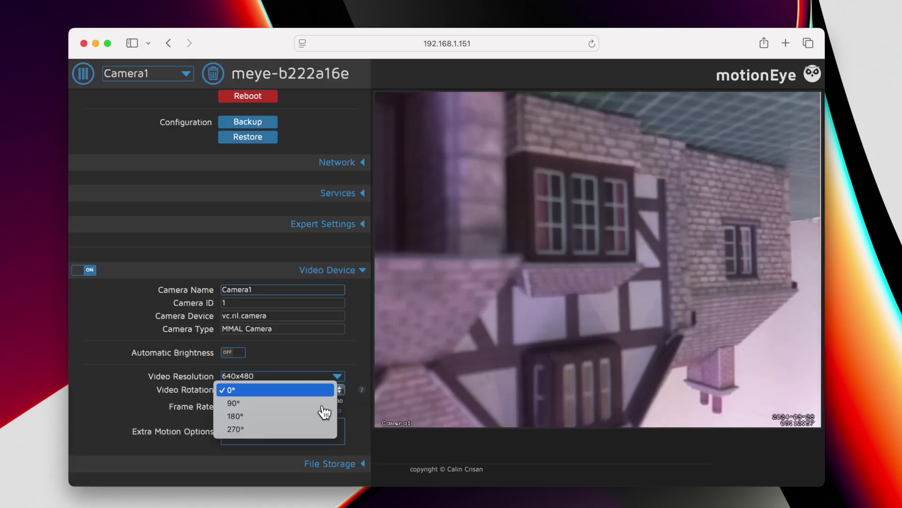
click(308, 416)
click(342, 75)
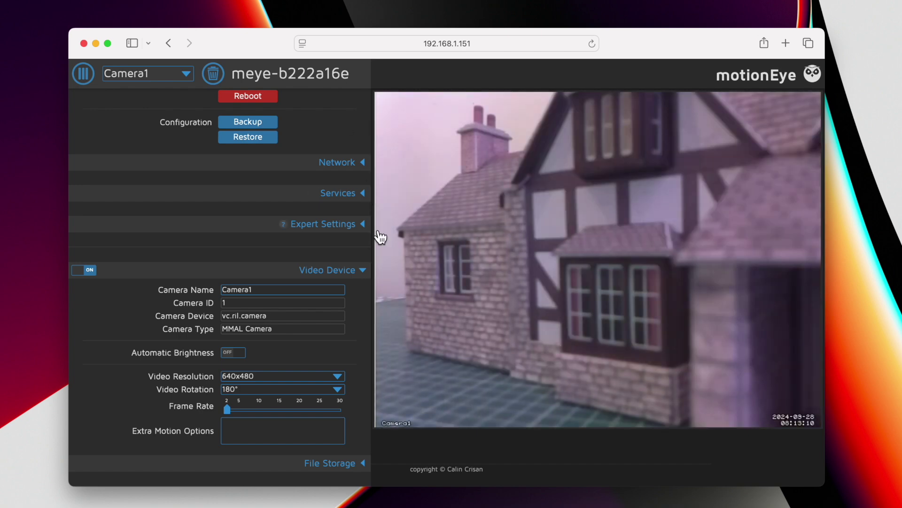
scroll(340, 236, down, 5)
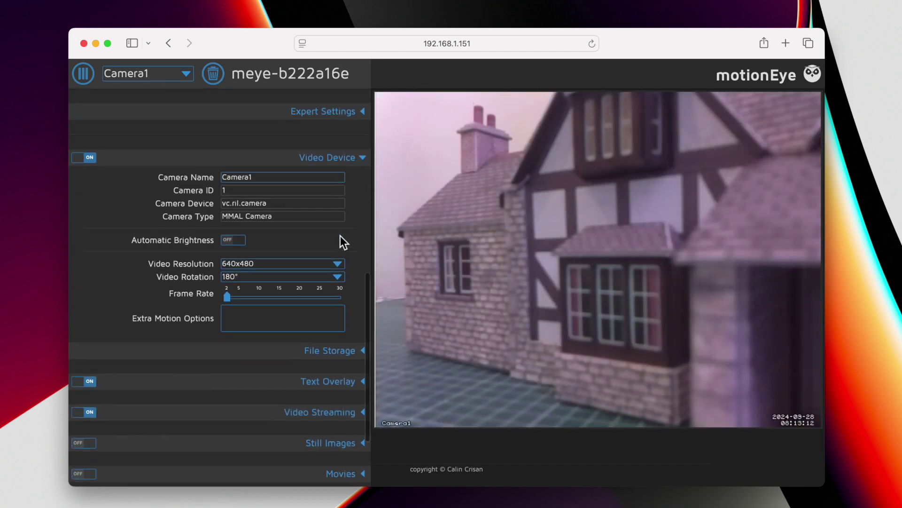
click(339, 295)
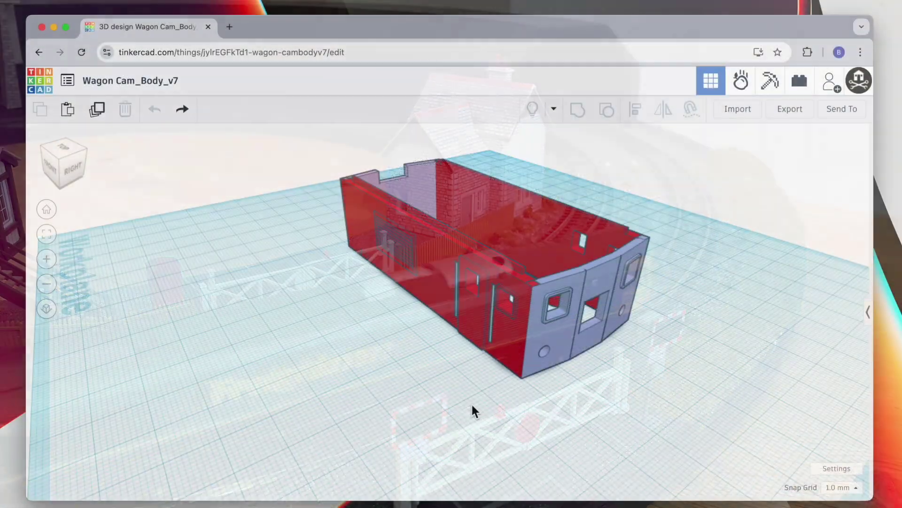
Step: Orbit the view to inspect the back of the red wagon body
drag(471, 411, 500, 390)
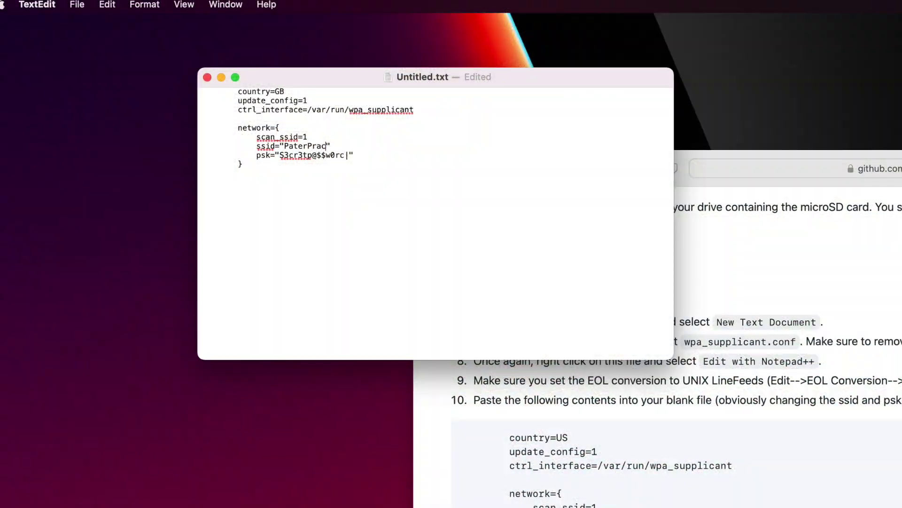
Step: Select the old psk password inside the quotes and begin typing the new Wi-Fi password
drag(281, 156, 350, 155)
text(P)
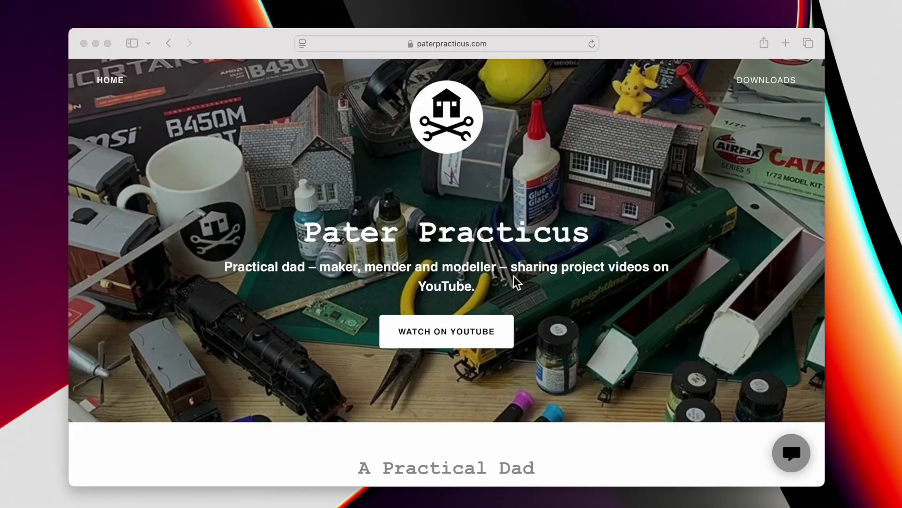
Step: Load the motionEye page at 192.168.1.151 from Safari's address suggestion and open its menu
click(451, 46)
text(192.16)
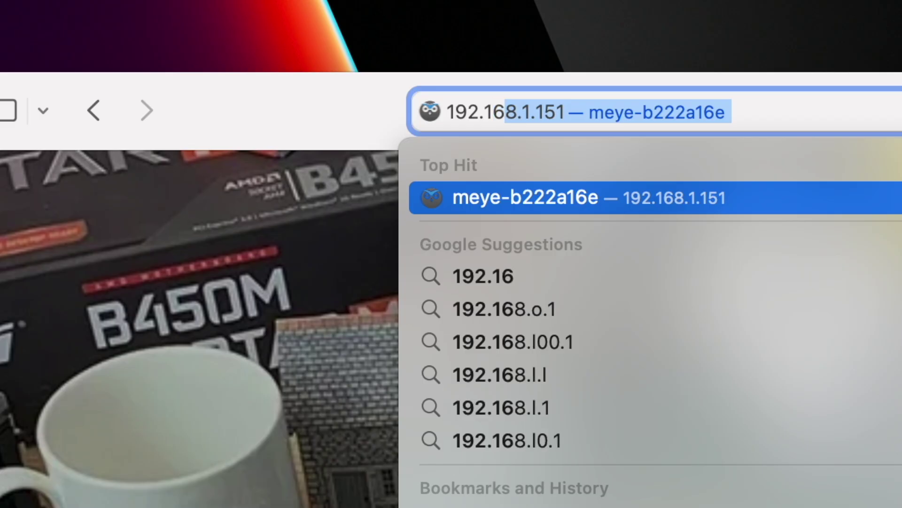
key(Return)
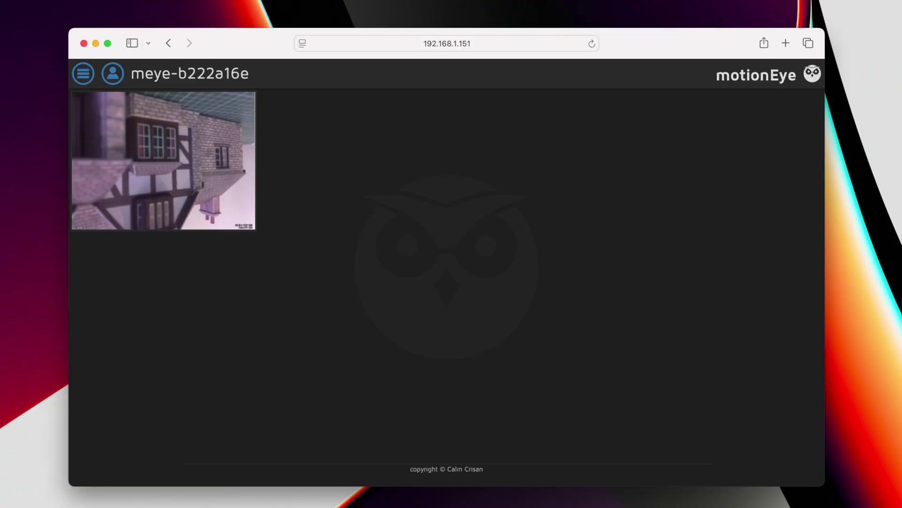
click(84, 74)
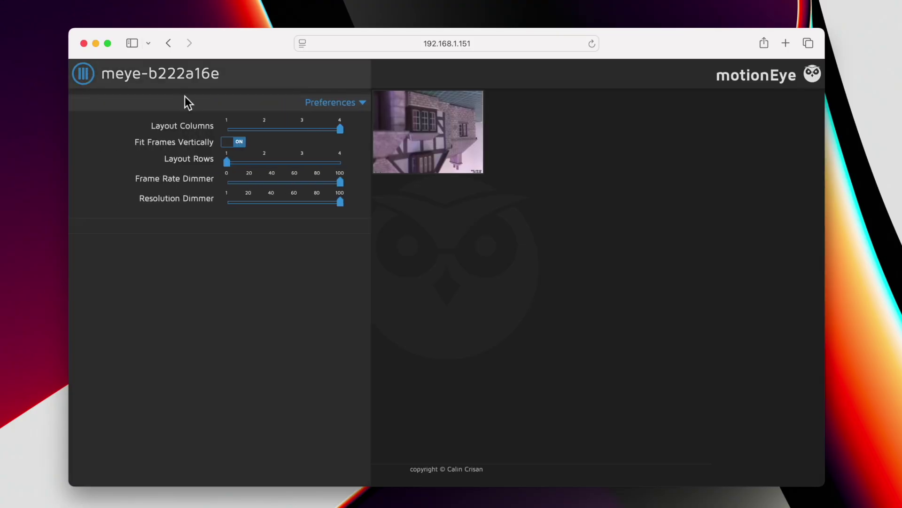
Step: Set Layout Columns to 1, then log in with the administrator account
click(233, 131)
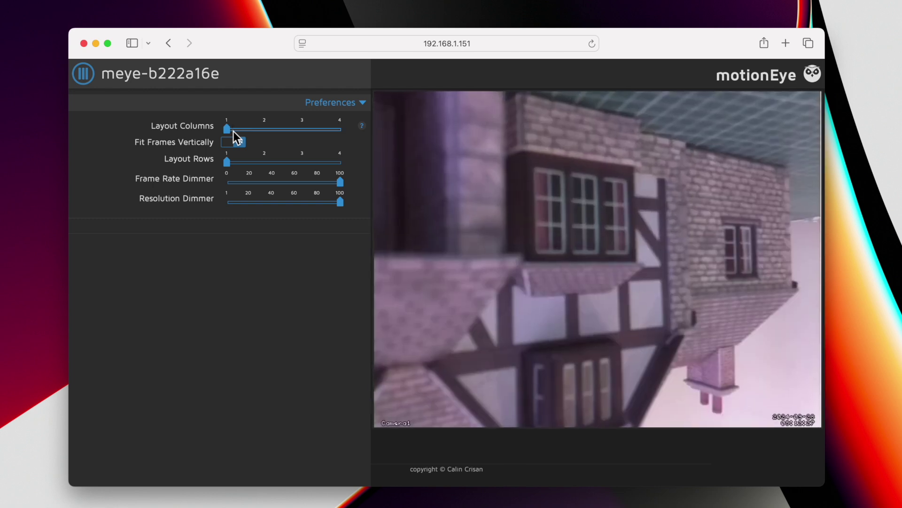
click(89, 84)
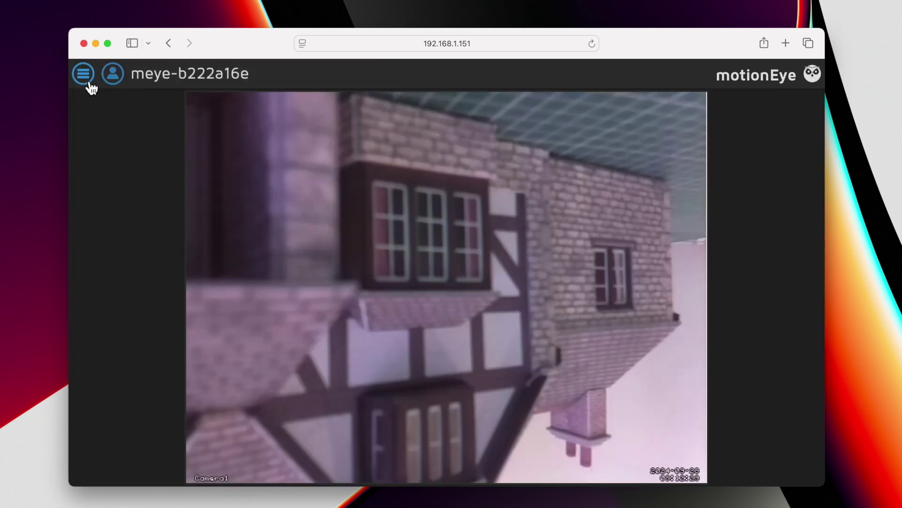
click(116, 80)
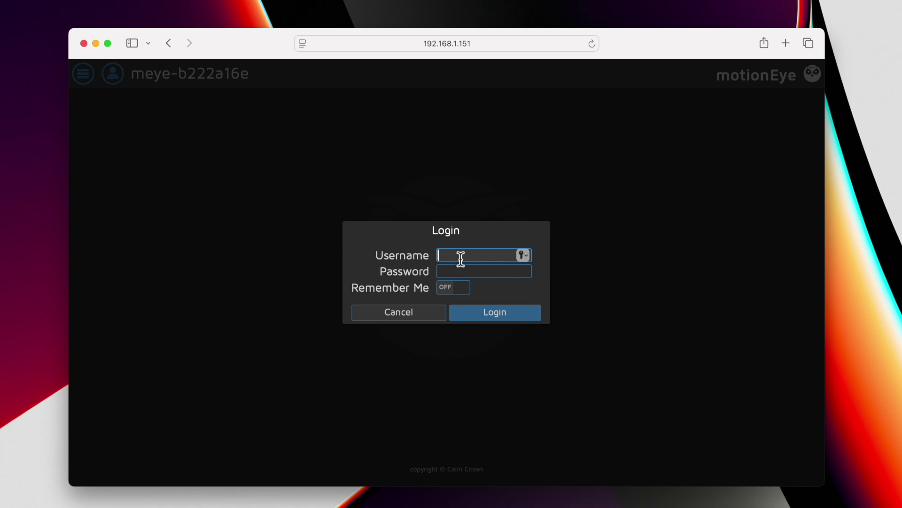
text(admin)
click(479, 317)
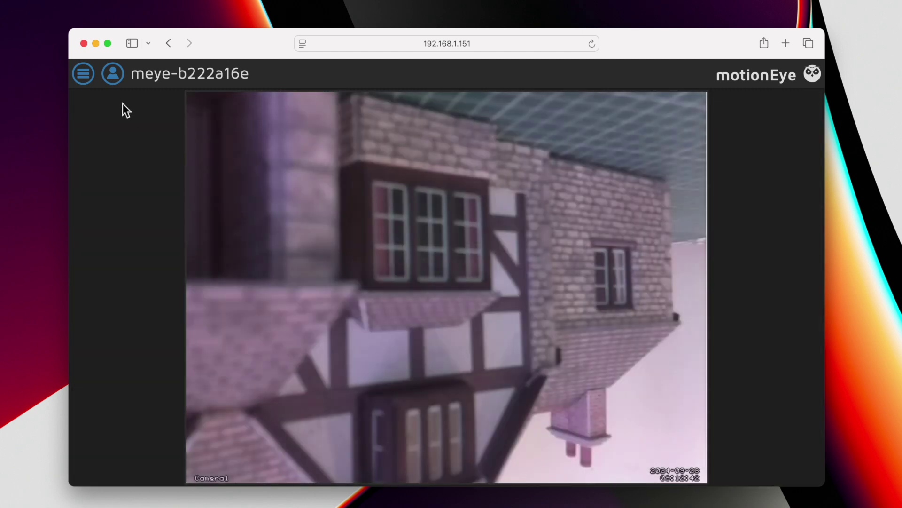
Step: Set Video Device rotation to 180° and apply it so the buildings appear upright
click(89, 80)
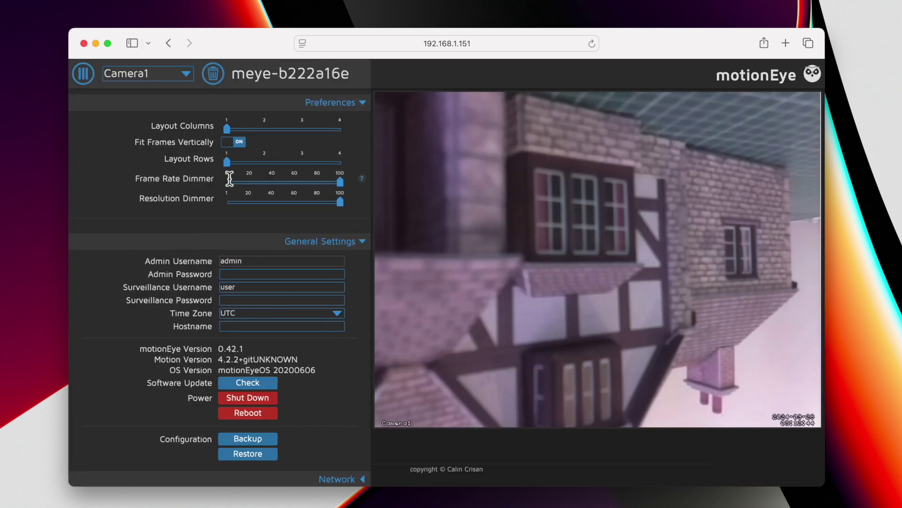
scroll(273, 155, down, 5)
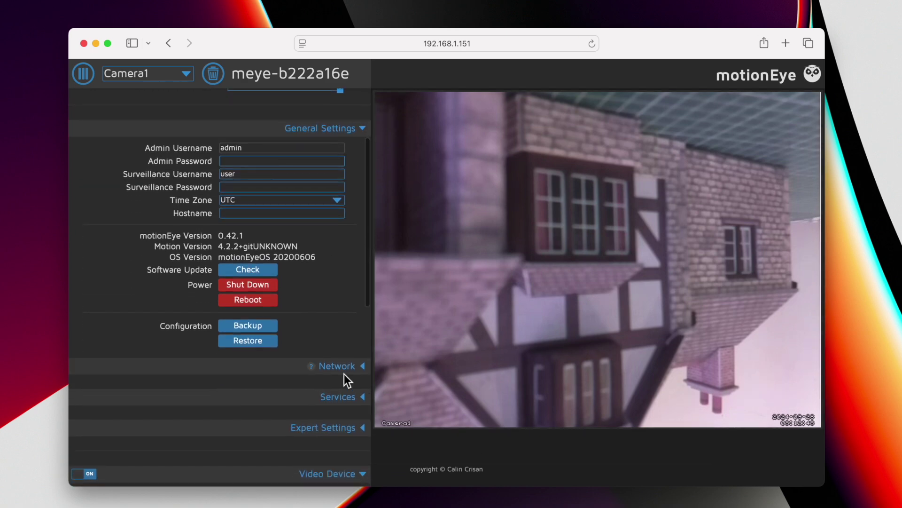
scroll(341, 404, down, 5)
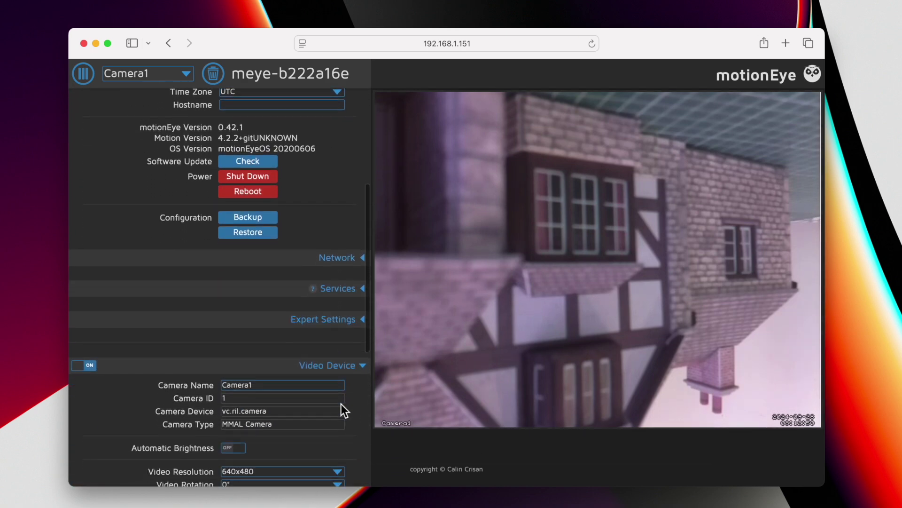
scroll(343, 375, down, 4)
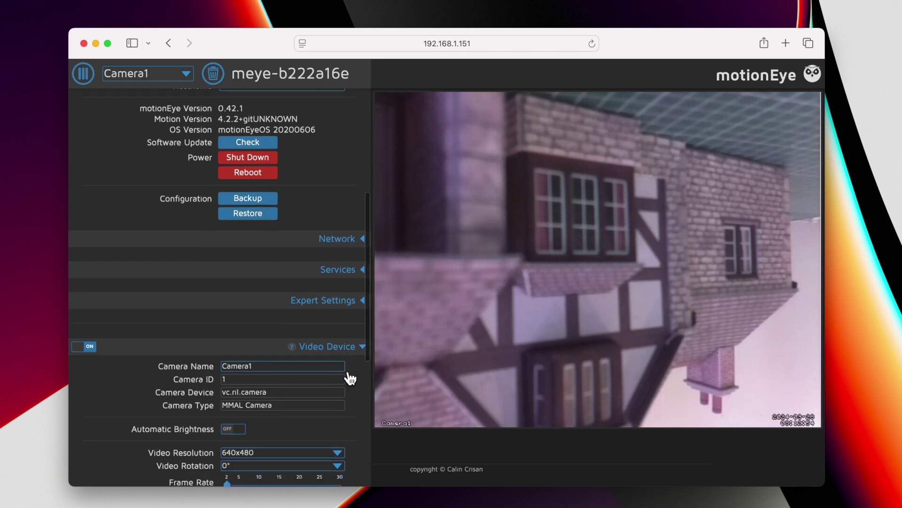
click(338, 389)
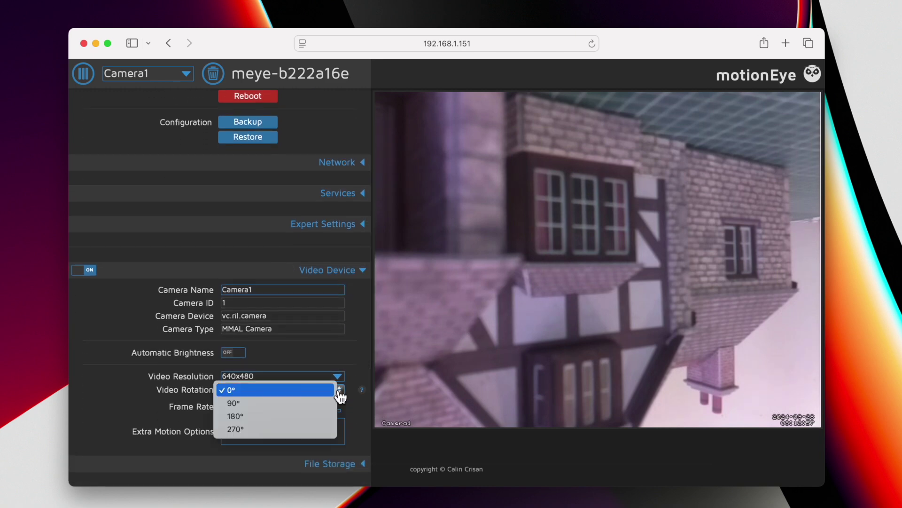
click(309, 417)
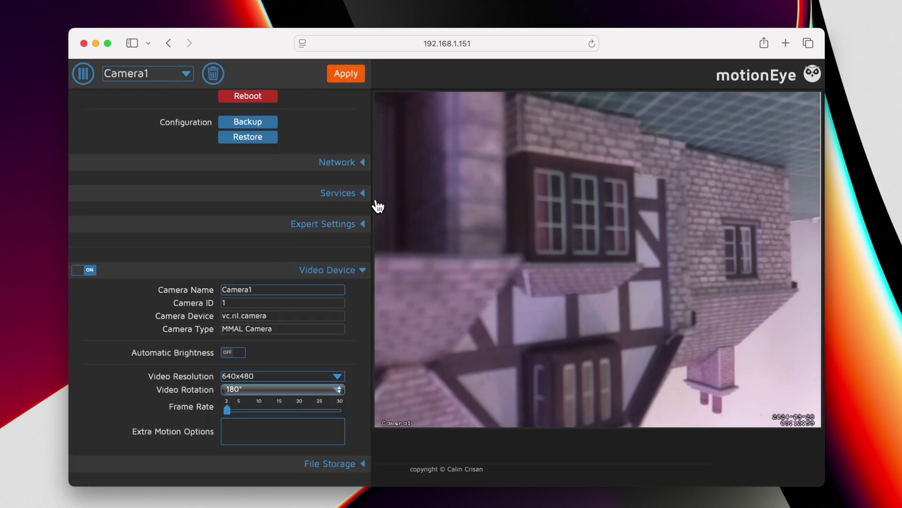
click(348, 80)
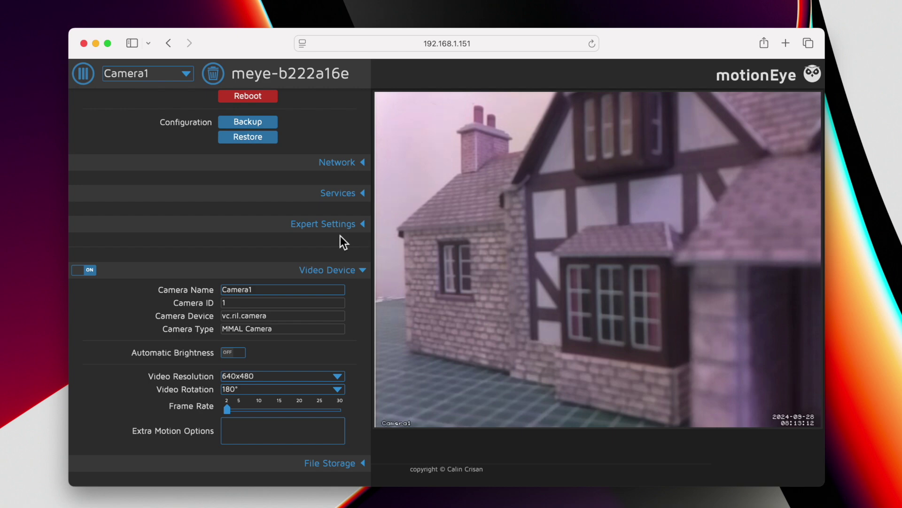
Step: Raise the Frame Rate to 30 and apply the change
scroll(340, 236, down, 5)
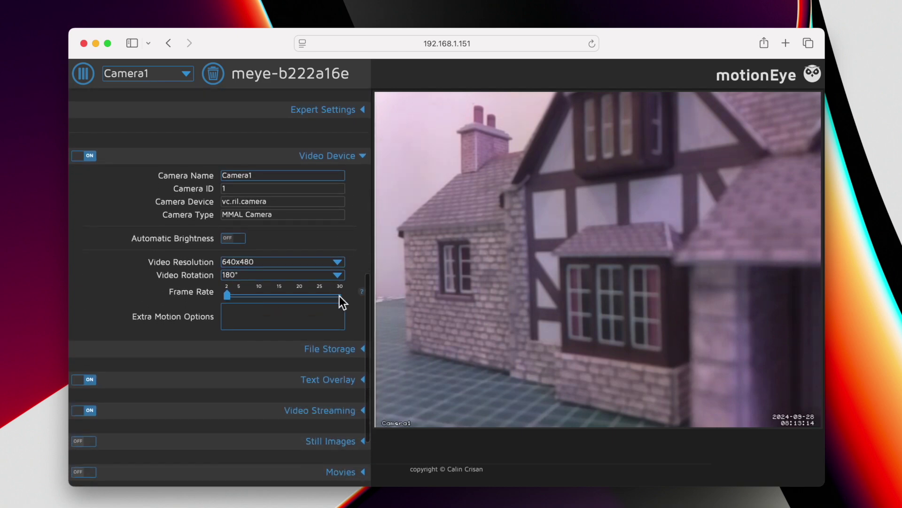
click(340, 295)
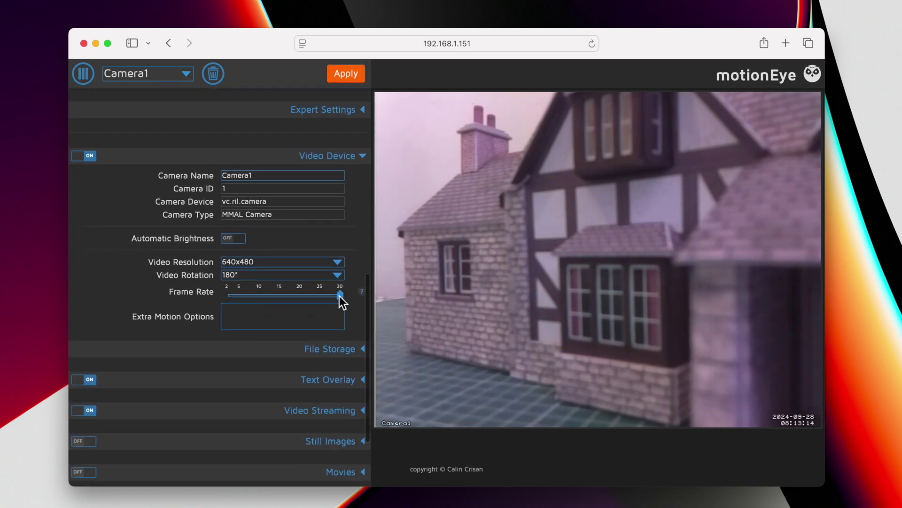
click(355, 83)
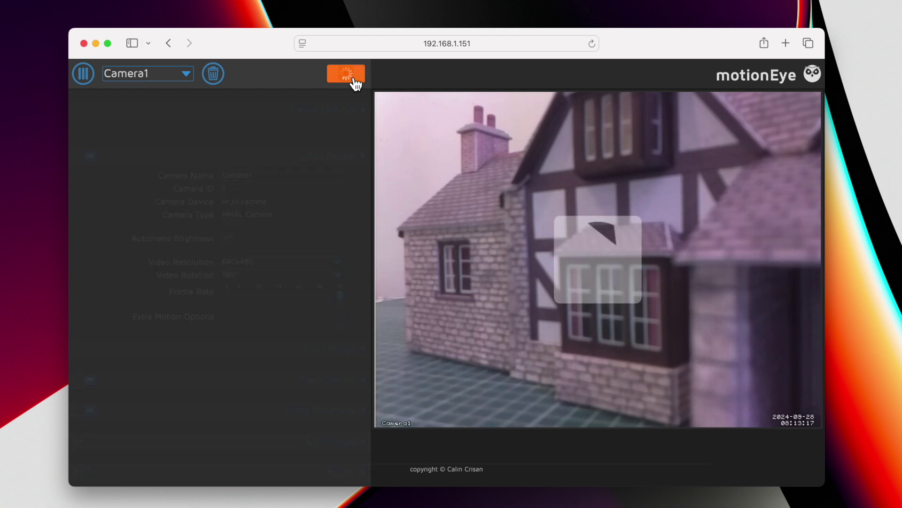